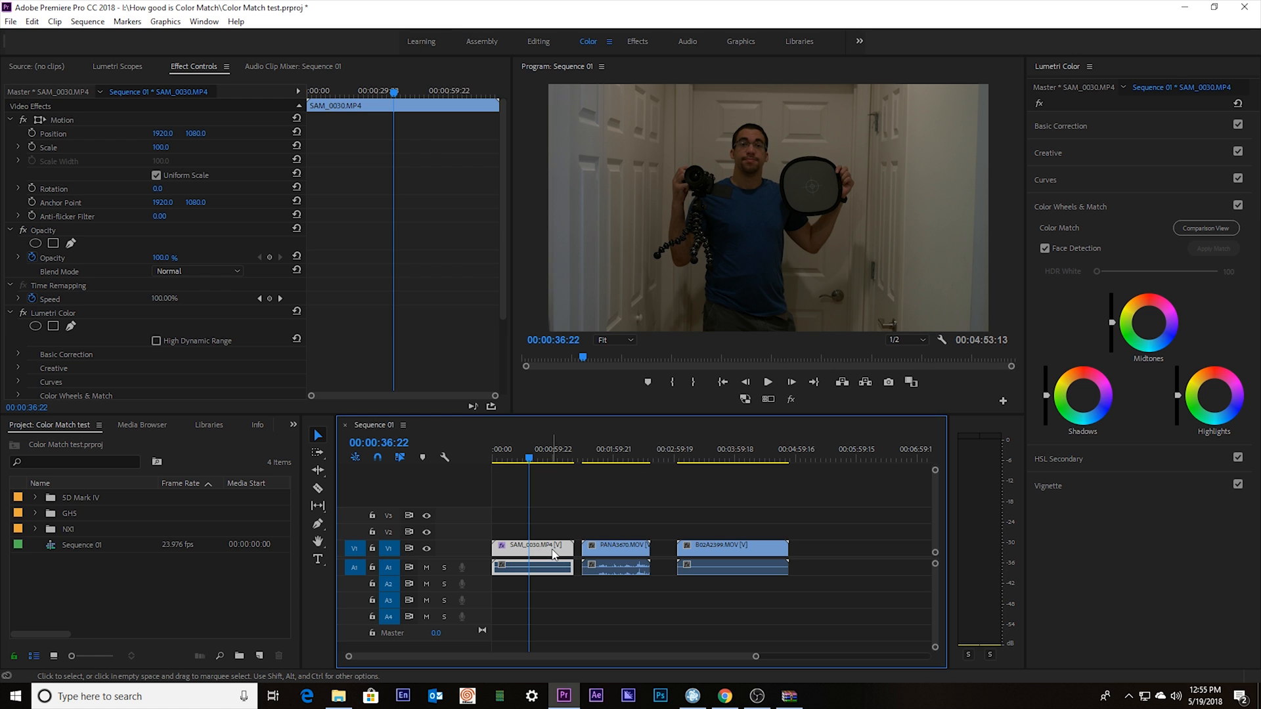
# Step: Compare the exposure and color of the SAM_0030.MP4, PANA3670.MOV and B02A2399.MOV footage by viewing frames from each clip
pyautogui.click(612, 566)
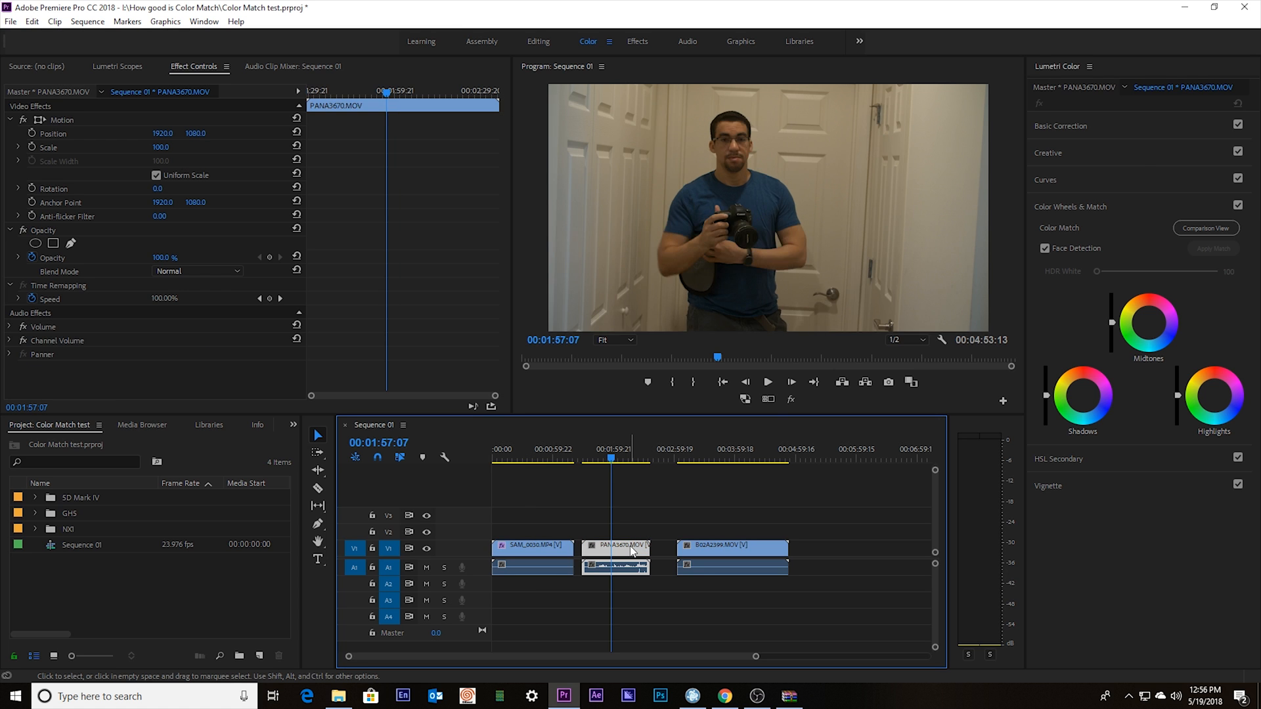
pyautogui.click(713, 449)
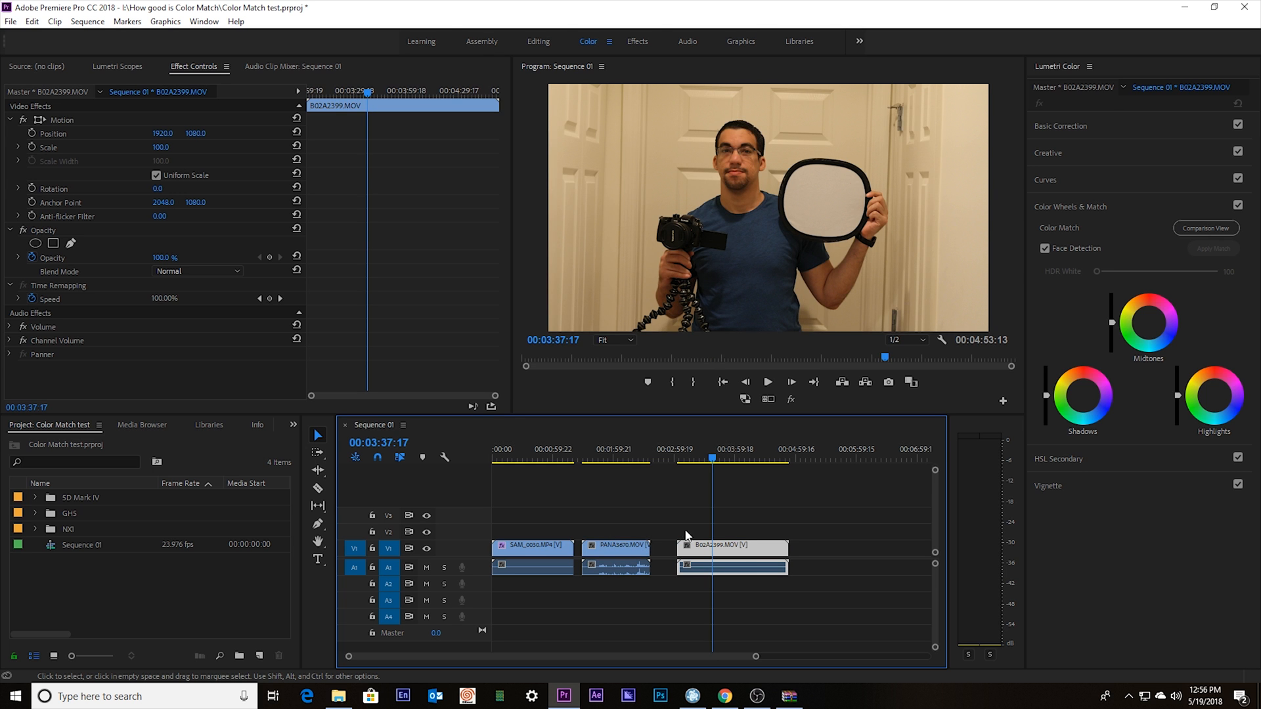
pyautogui.moveTo(538, 454); pyautogui.dragTo(696, 464)
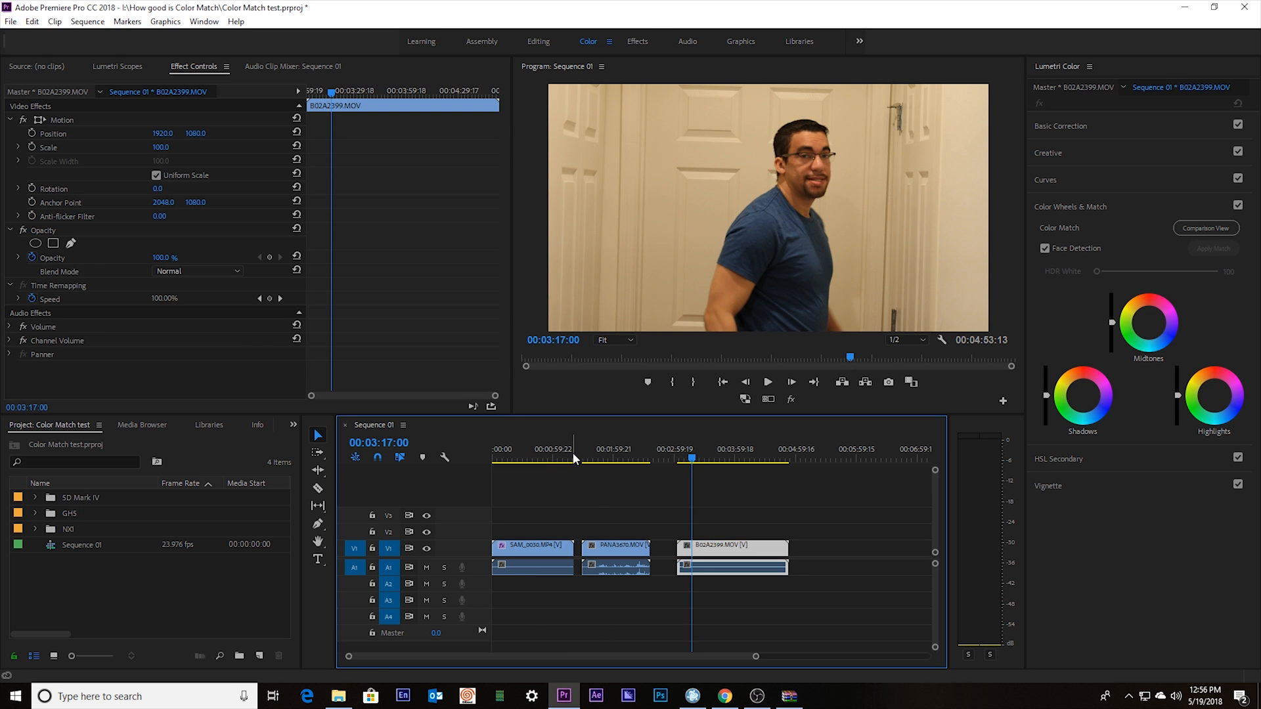
pyautogui.click(557, 456)
pyautogui.click(520, 457)
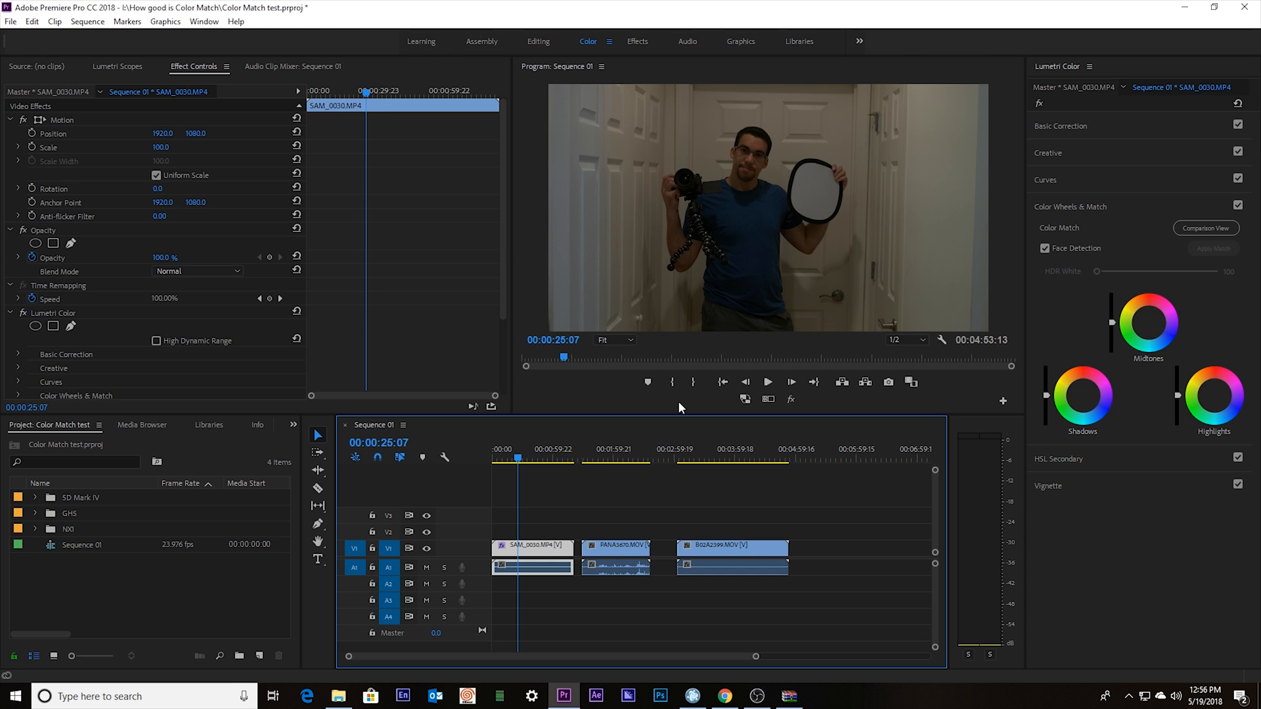
pyautogui.click(613, 457)
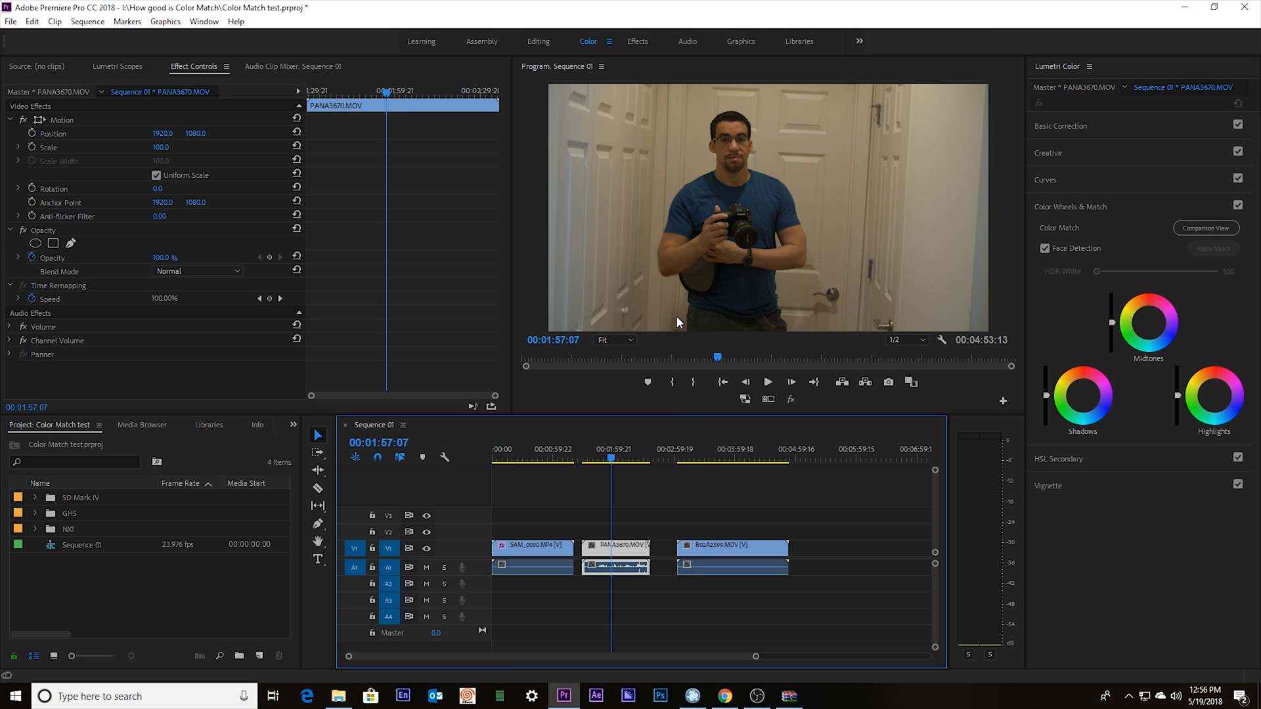
pyautogui.click(702, 458)
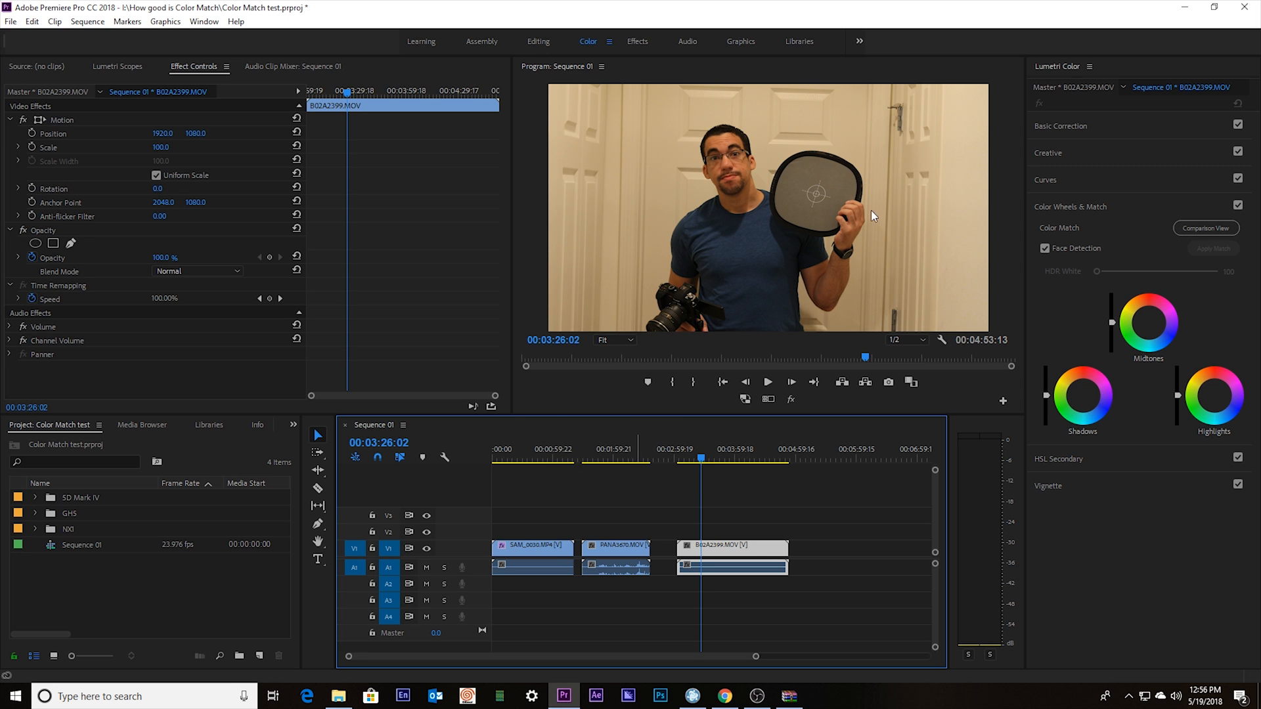
pyautogui.click(527, 459)
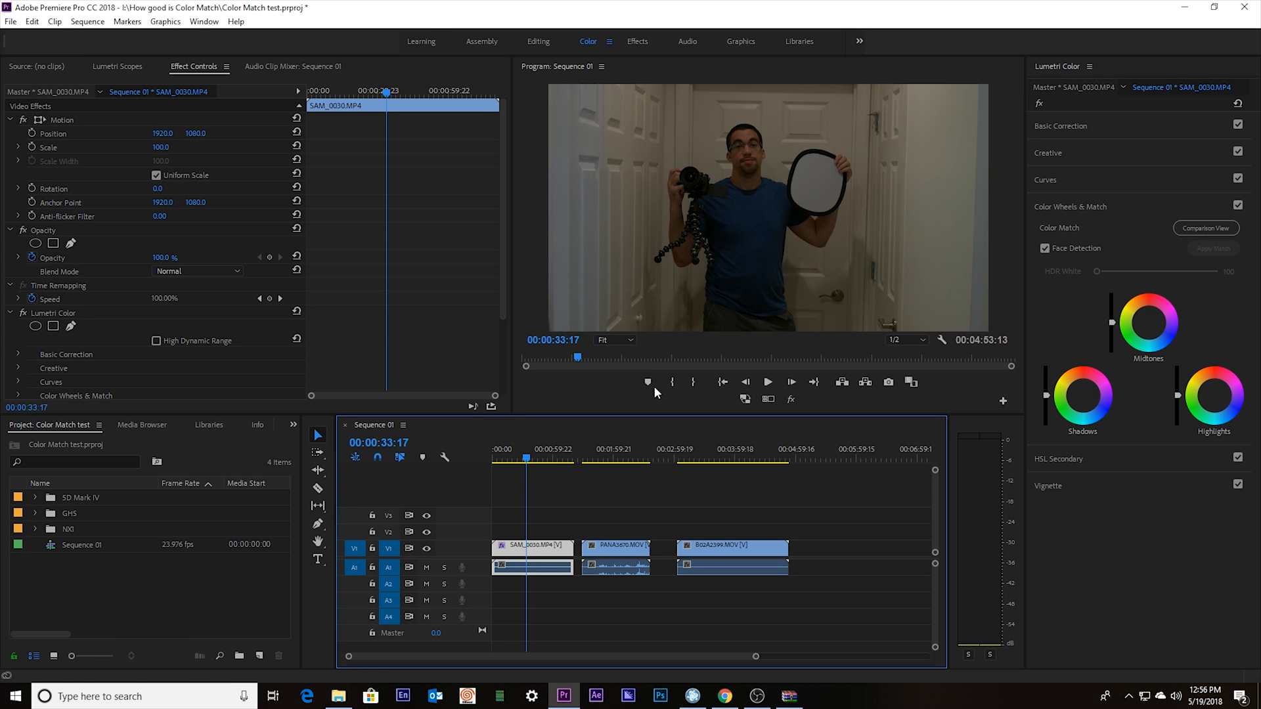
pyautogui.click(612, 454)
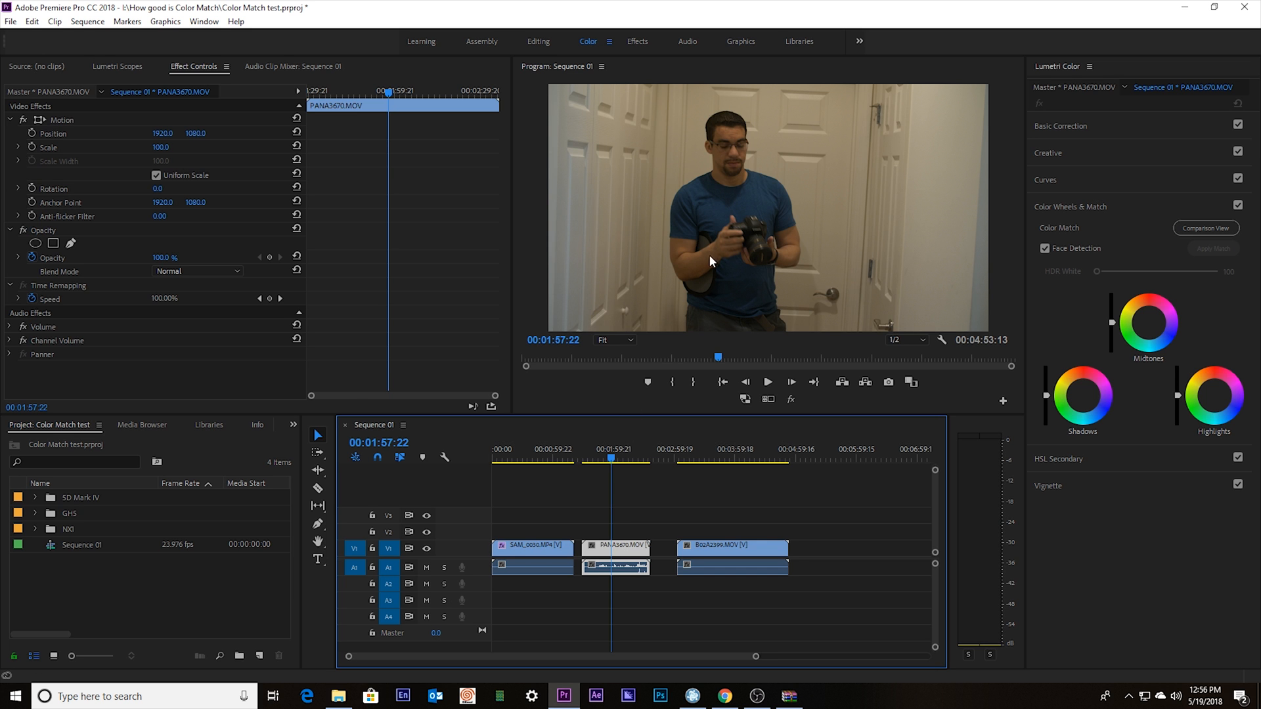
pyautogui.click(707, 453)
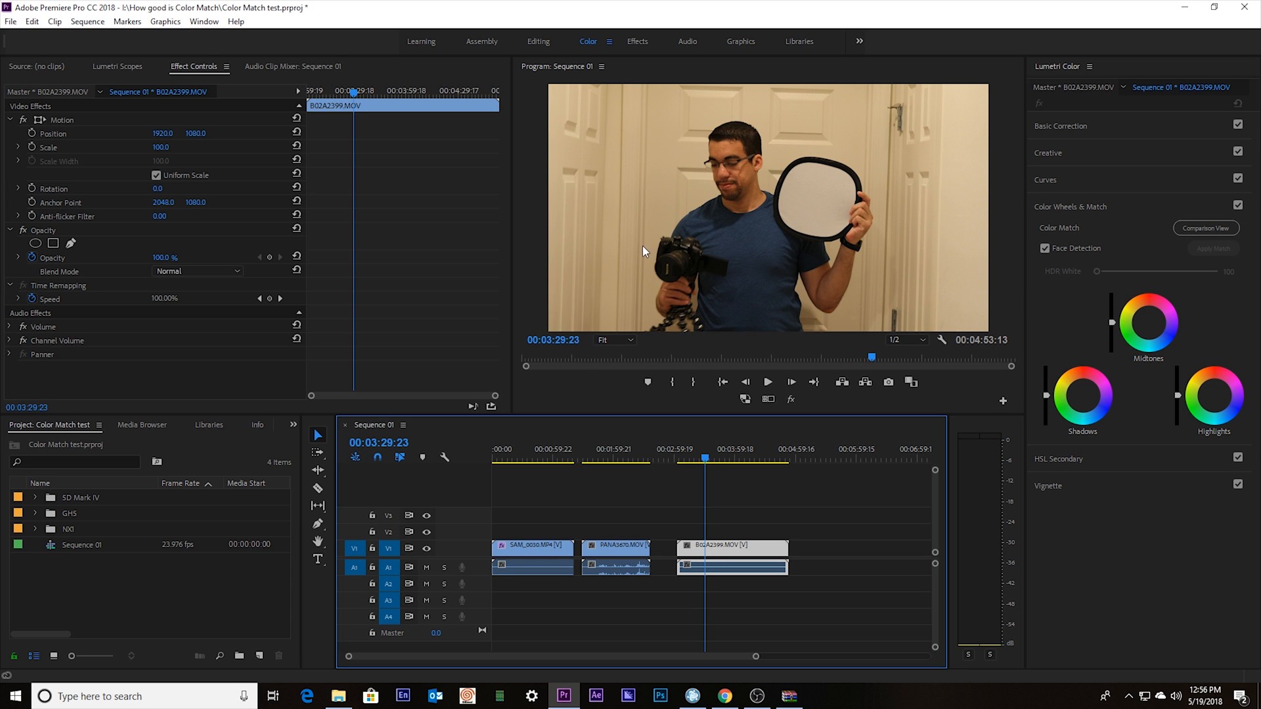
# Step: Examine the gray-card and white-card frames across the three clips, returning to SAM_0030.MP4 at 00:00:29:04
pyautogui.click(536, 456)
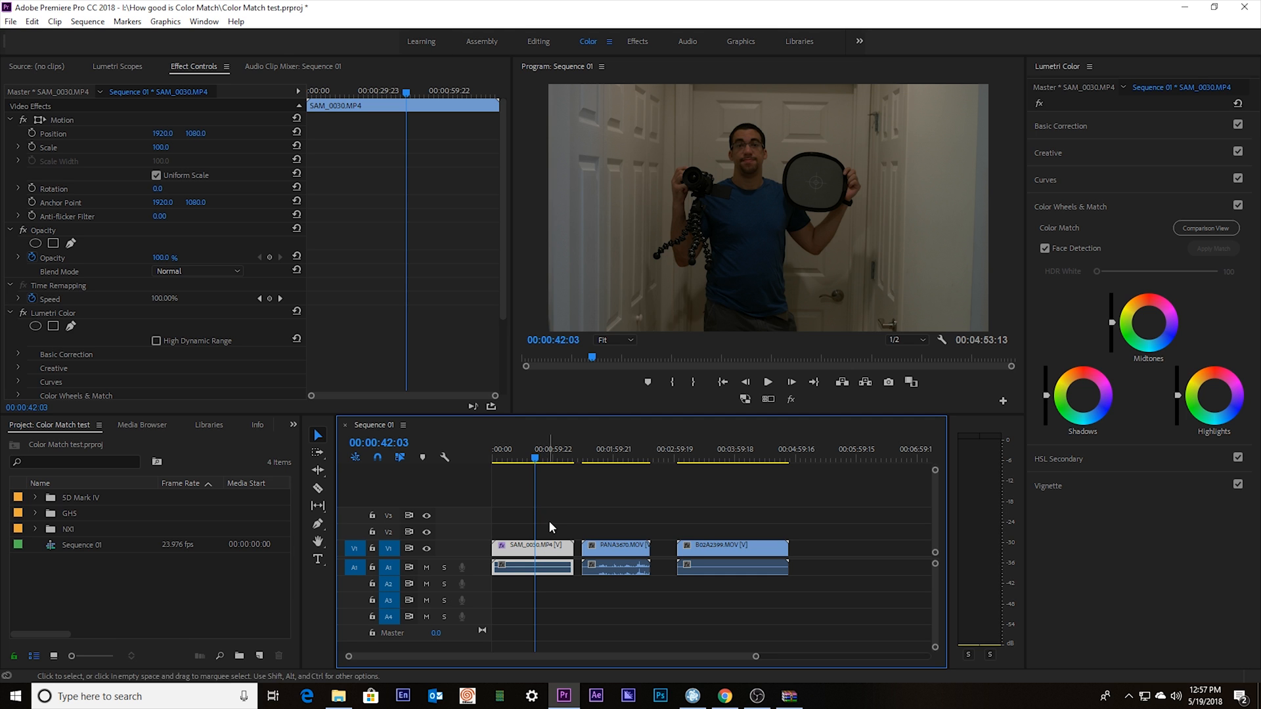
pyautogui.click(608, 448)
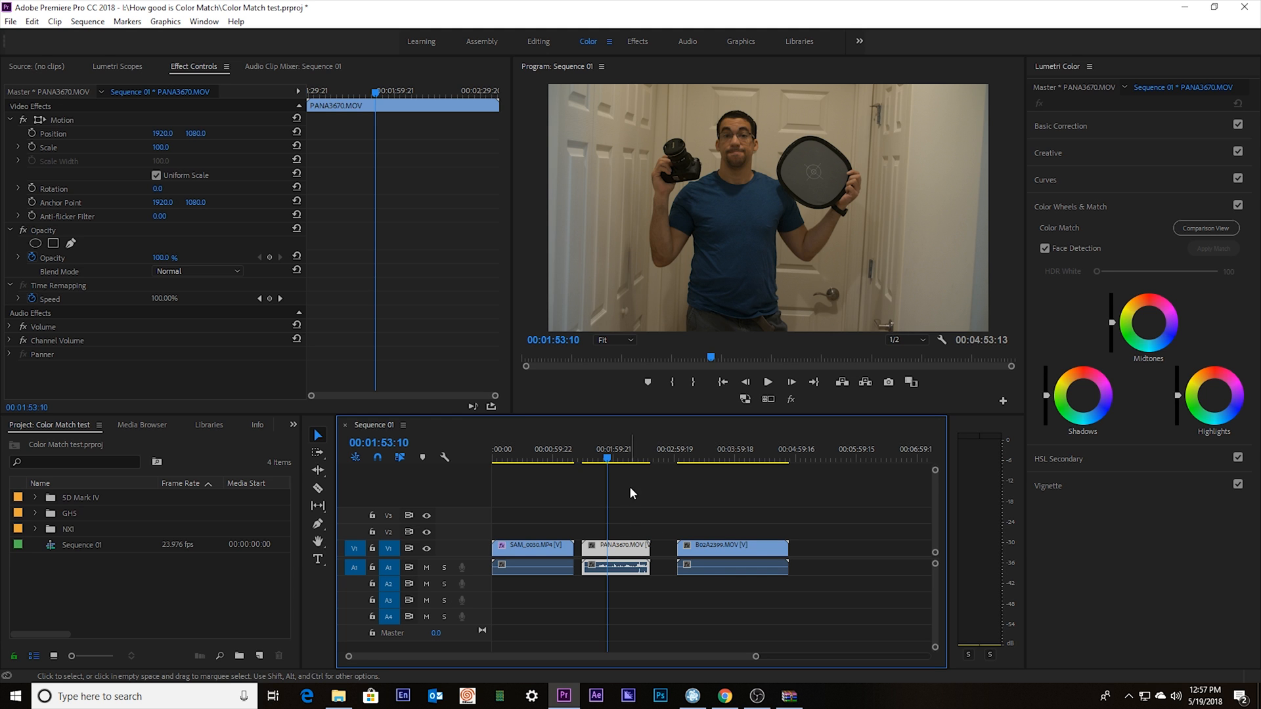
pyautogui.click(693, 458)
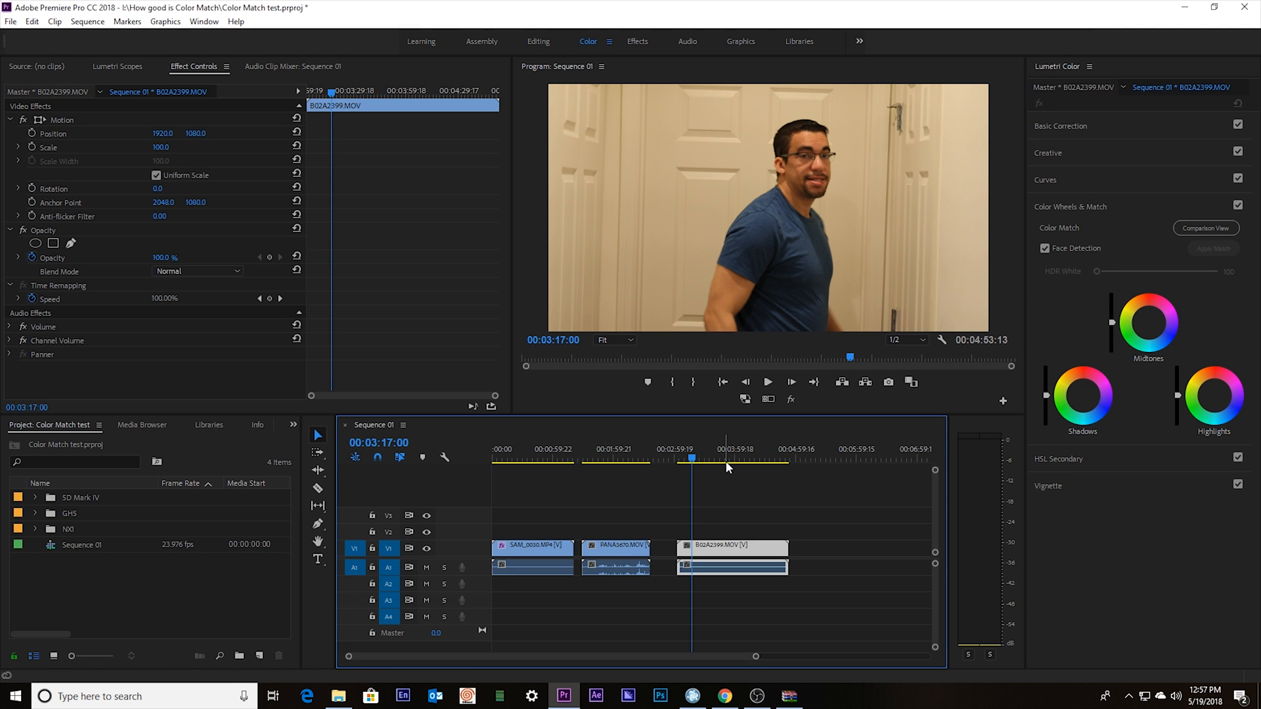
pyautogui.click(538, 458)
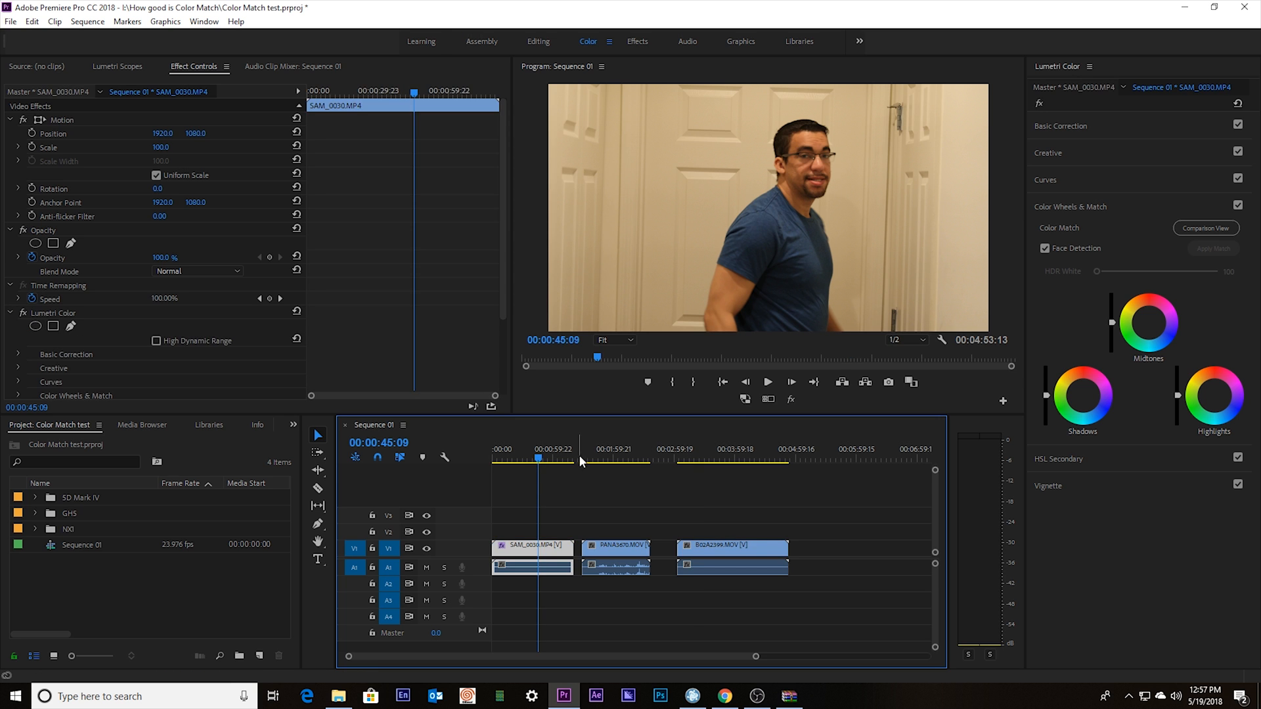
pyautogui.moveTo(596, 458); pyautogui.dragTo(690, 456)
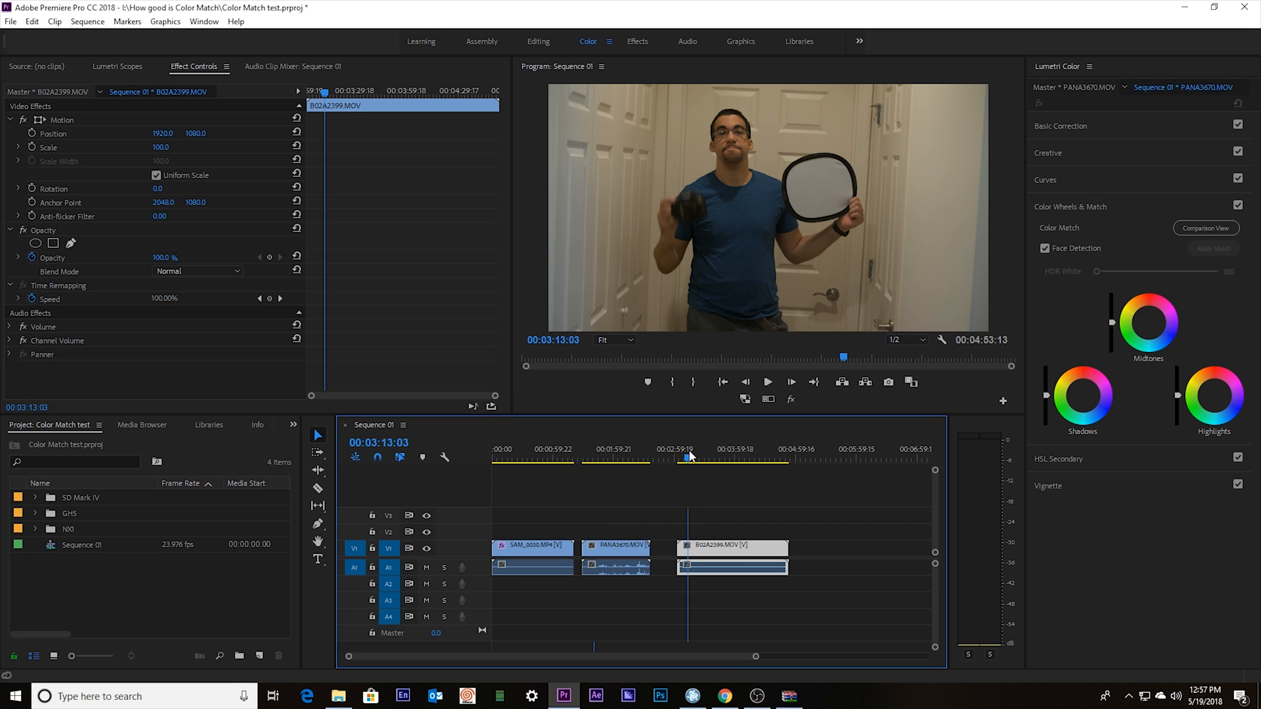
pyautogui.click(595, 459)
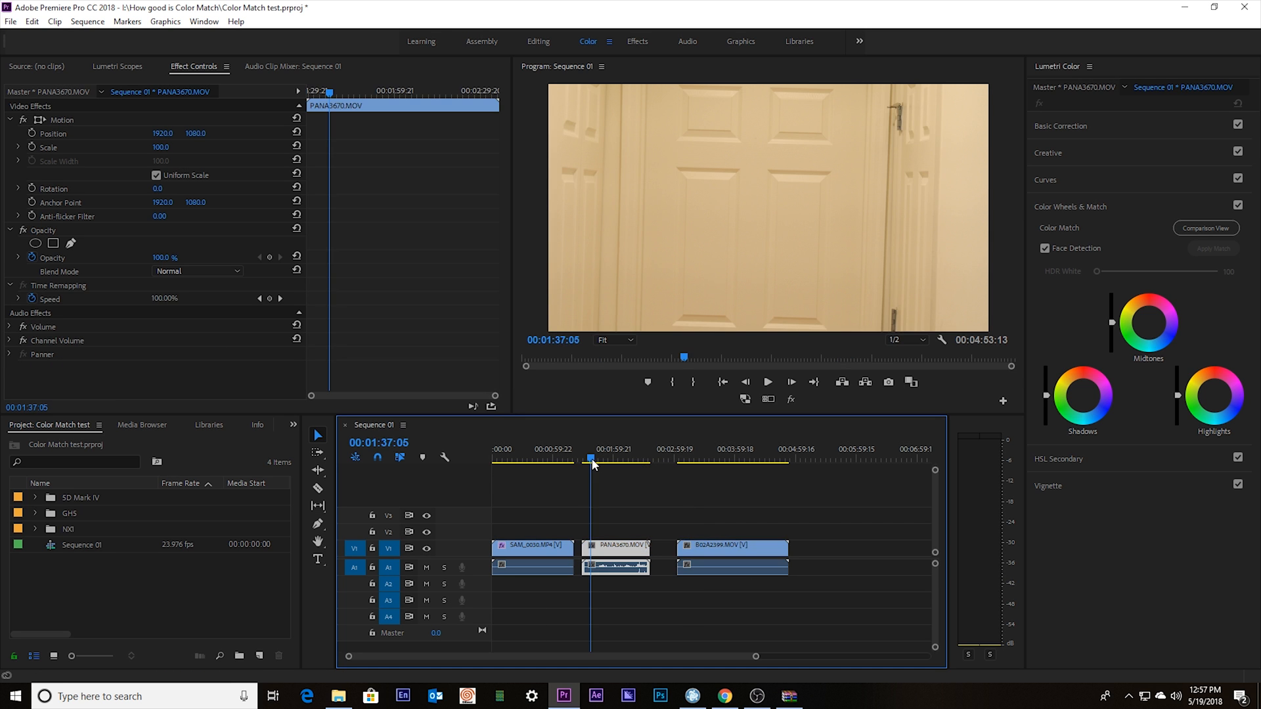
pyautogui.click(538, 458)
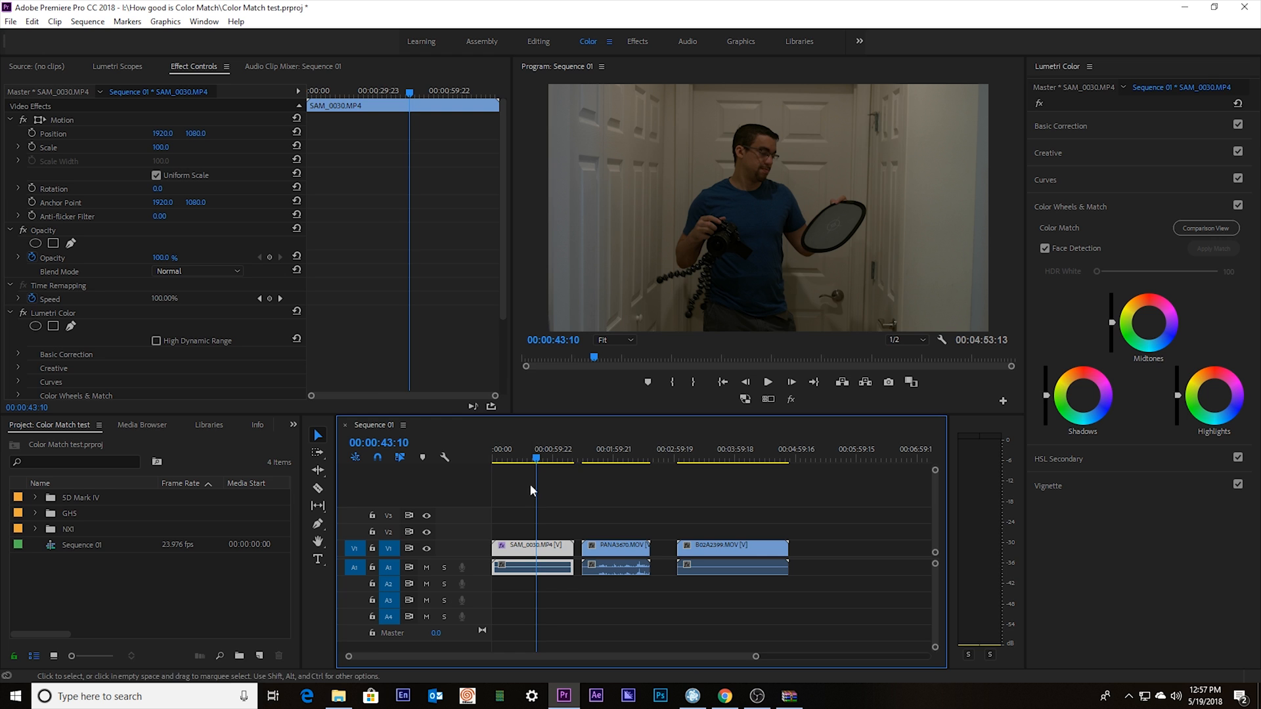
pyautogui.click(523, 459)
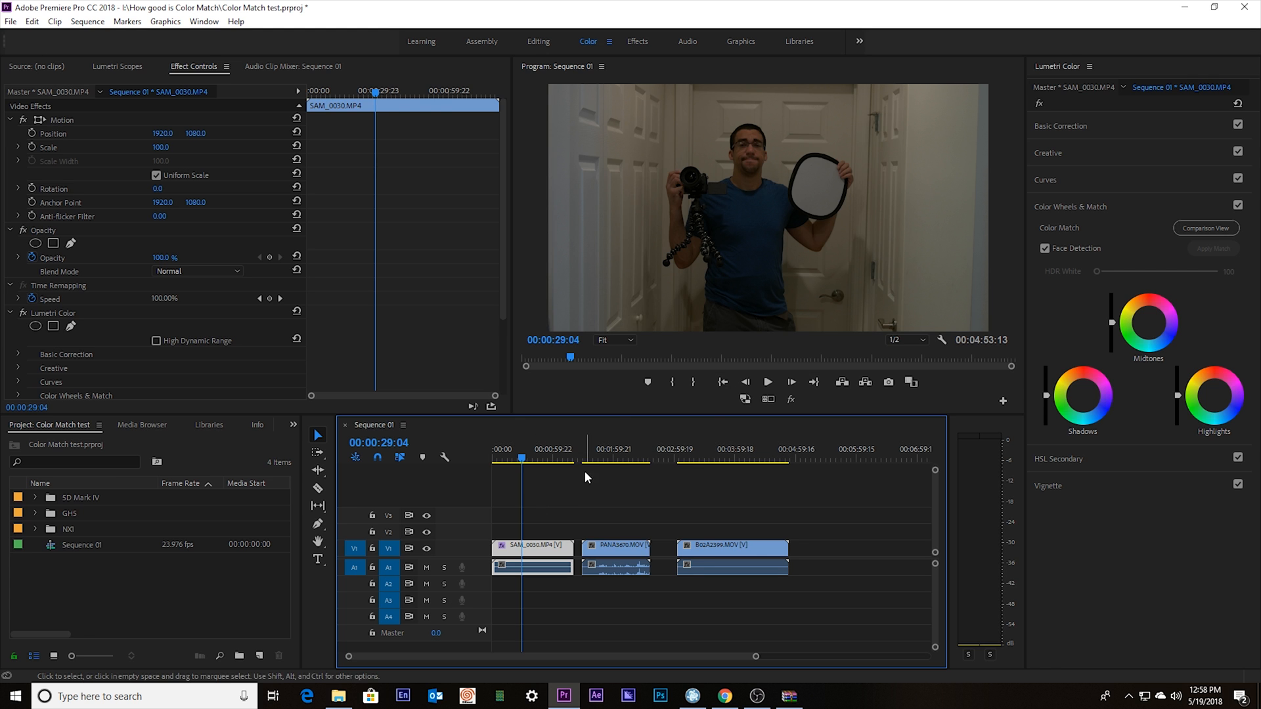
# Step: Turn on the reference-and-current comparison view and undo the Lumetri Color effect on SAM_0030.MP4
pyautogui.click(918, 379)
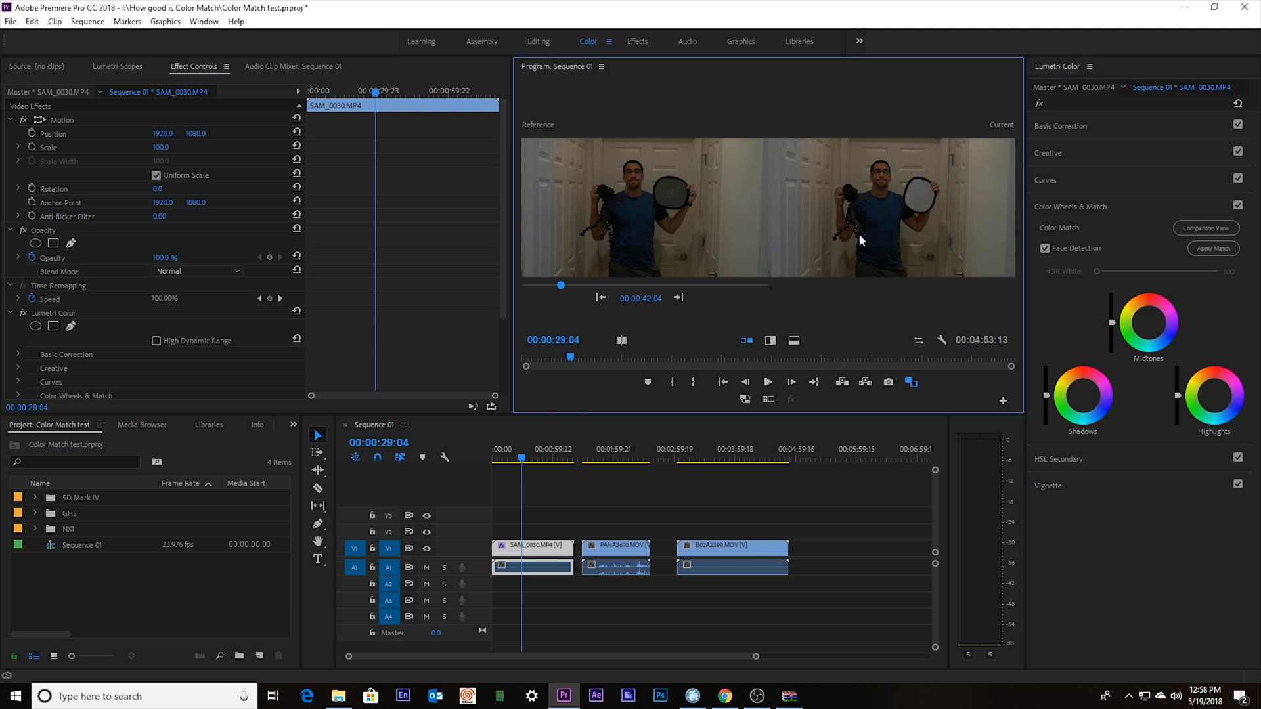
pyautogui.hotkey('ctrl', 'z')
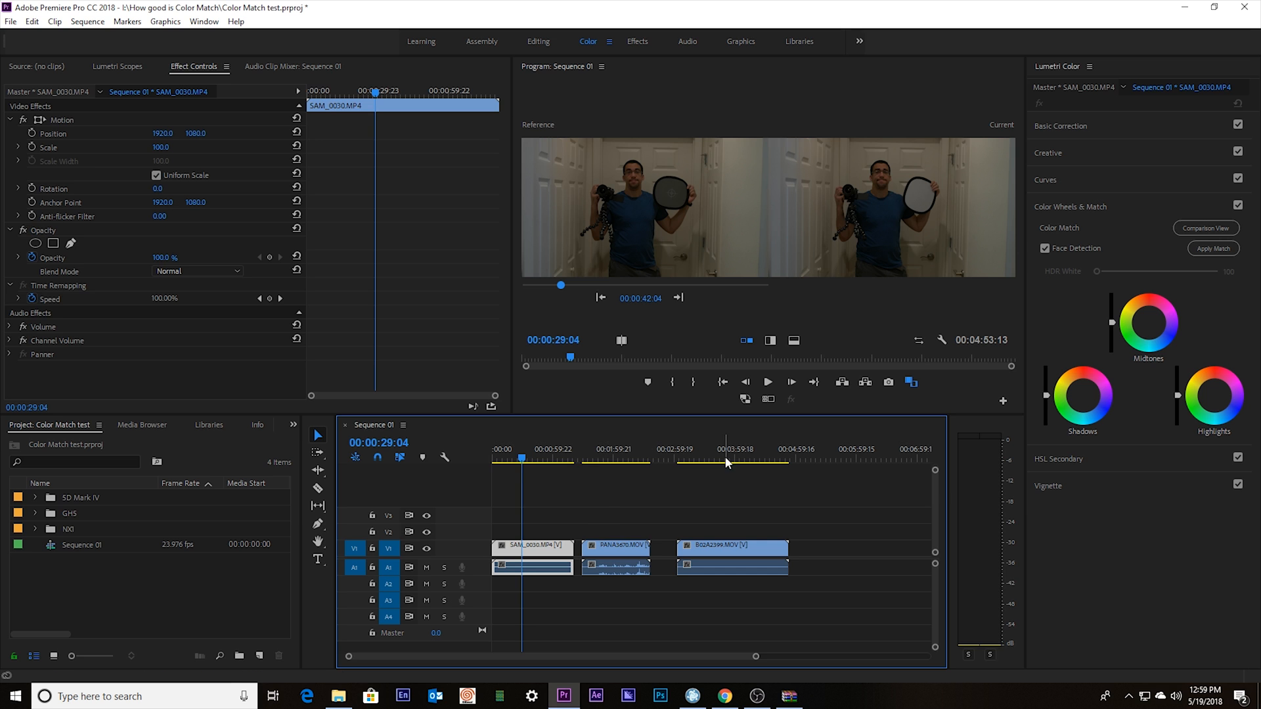
# Step: Apply Color Match to PANA3670.MOV at its gray-card frame 00:01:50:04, using the SAM_0030.MP4 reference frame
pyautogui.click(596, 459)
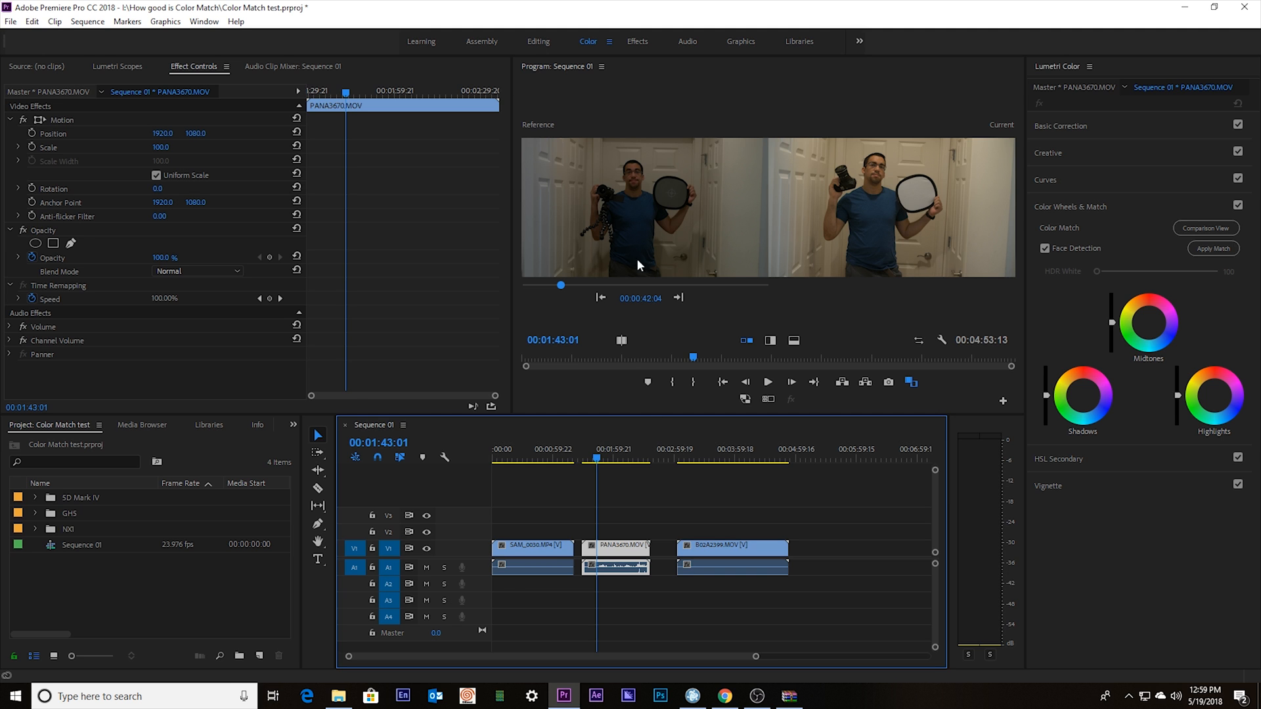
pyautogui.click(603, 459)
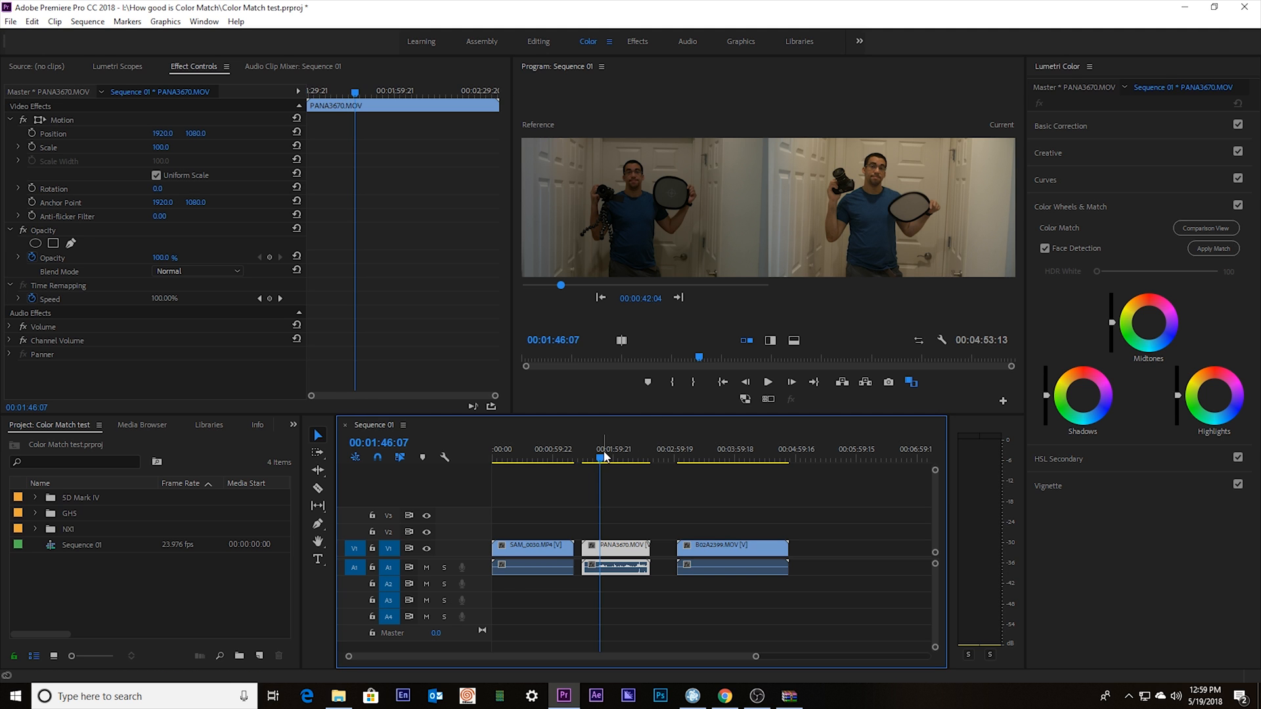
pyautogui.click(604, 457)
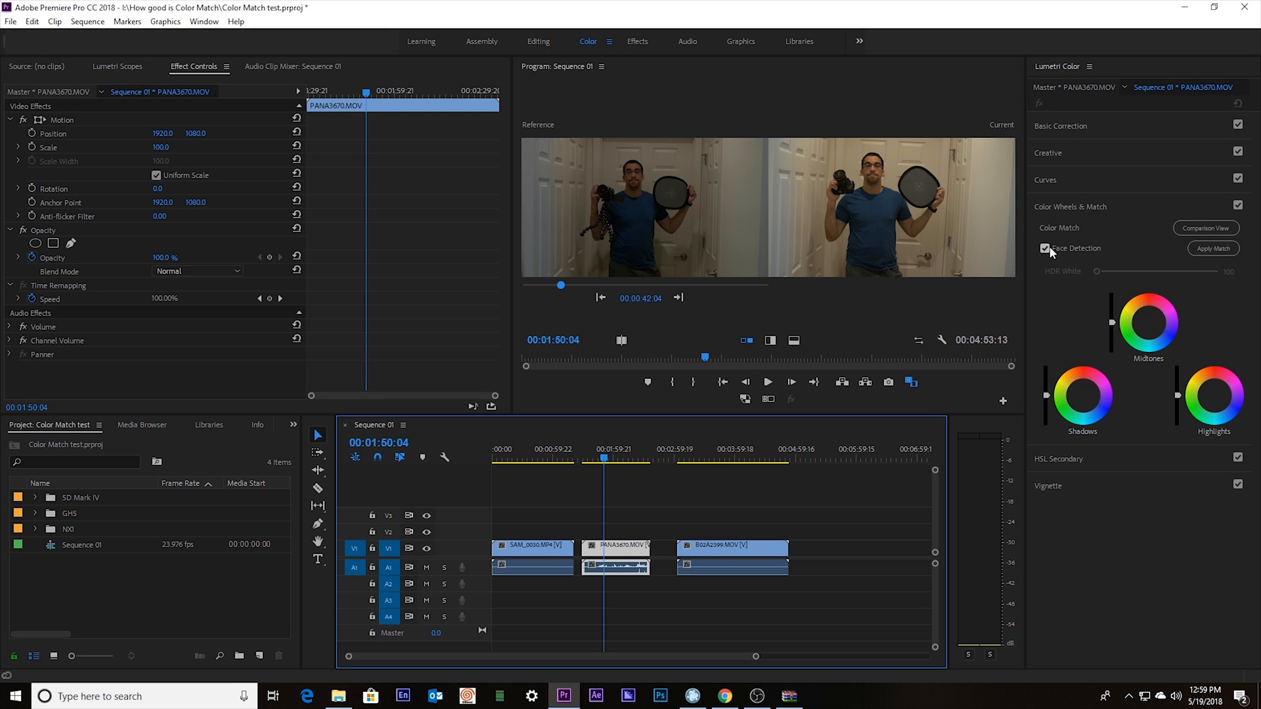
pyautogui.click(1192, 245)
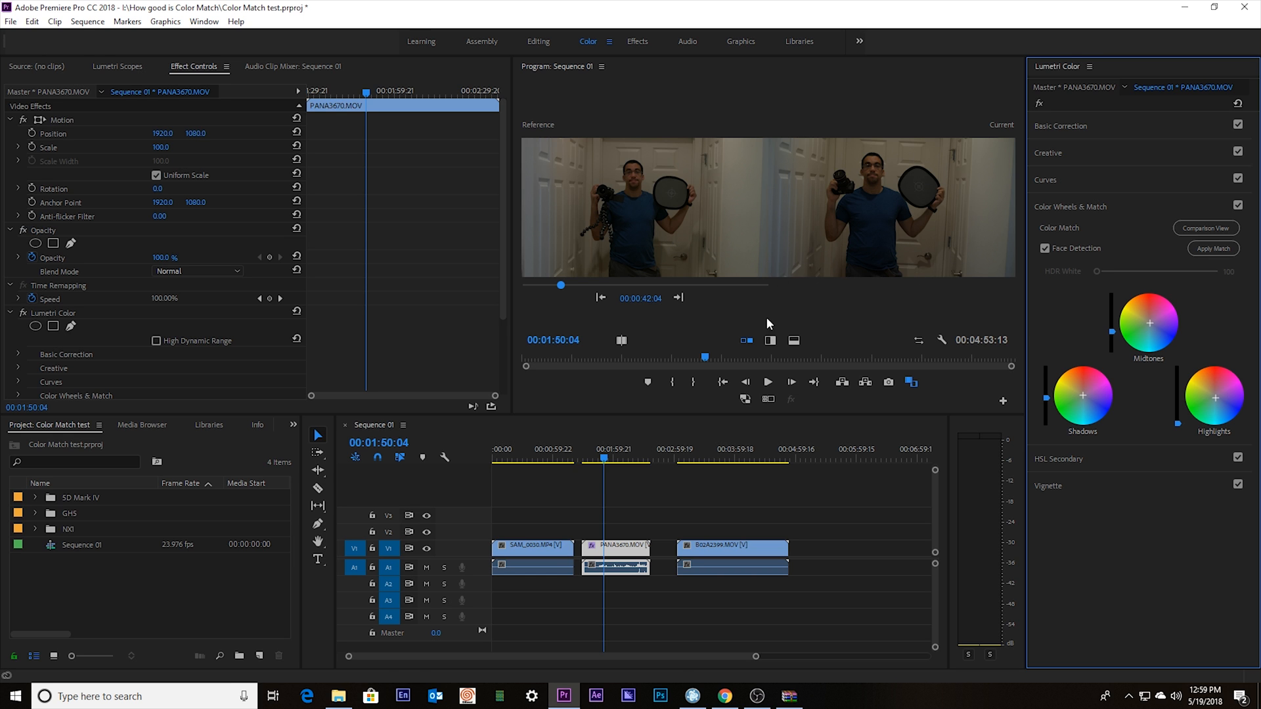
# Step: Apply Color Match to B02A2399.MOV at its gray-card frame 00:03:55:21, using the same SAM_0030.MP4 reference frame
pyautogui.click(695, 453)
pyautogui.click(708, 453)
pyautogui.click(715, 453)
pyautogui.click(731, 455)
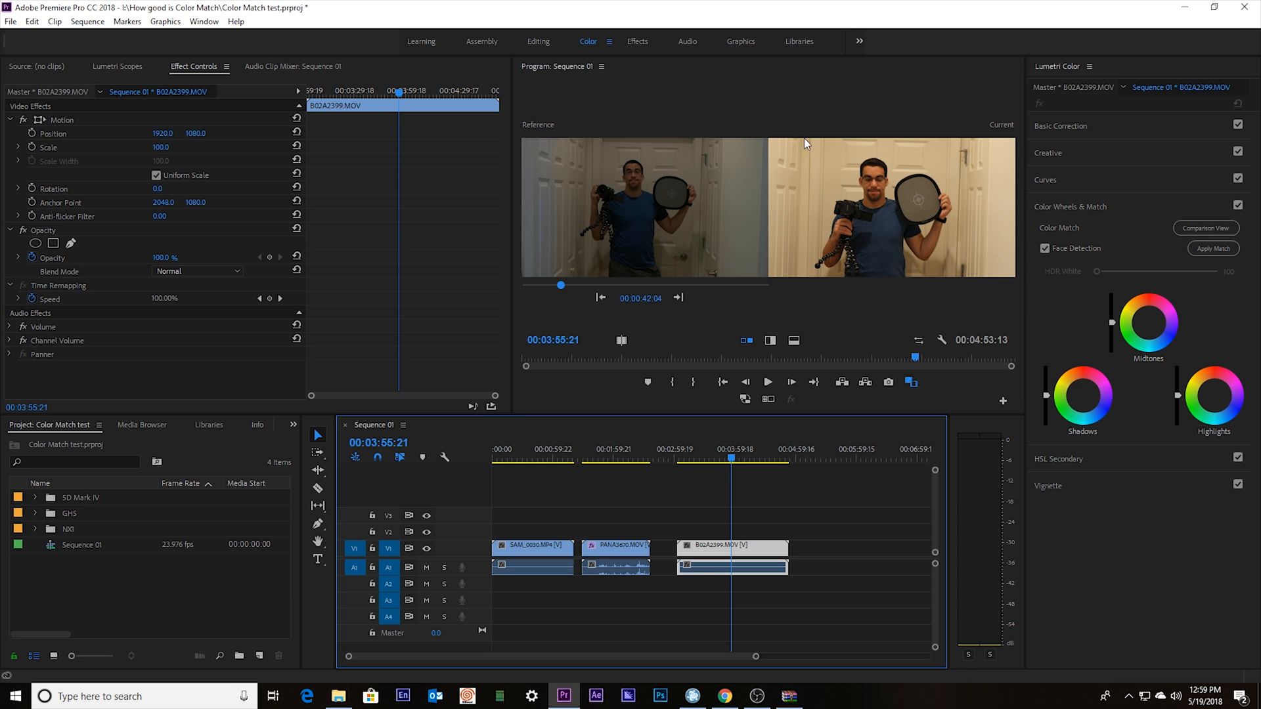
pyautogui.click(1211, 247)
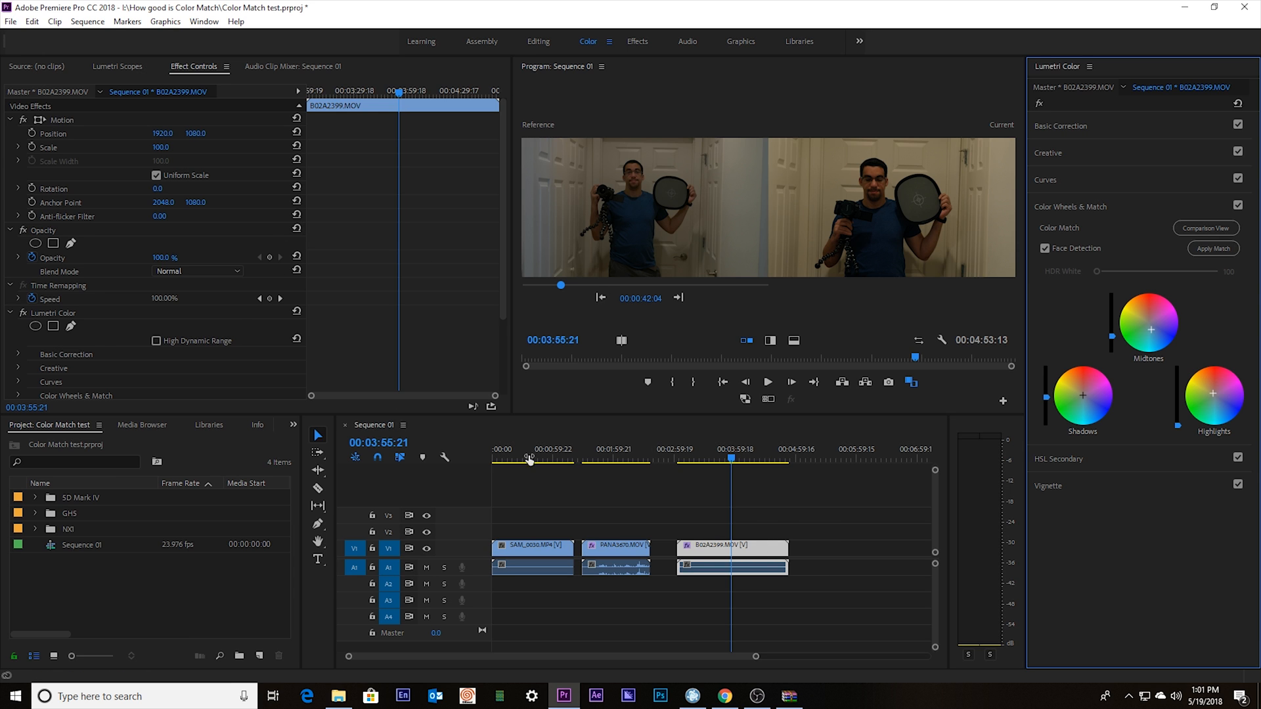
# Step: Delete the Lumetri Color effect from both B02A2399.MOV and PANA3670.MOV
pyautogui.click(70, 309)
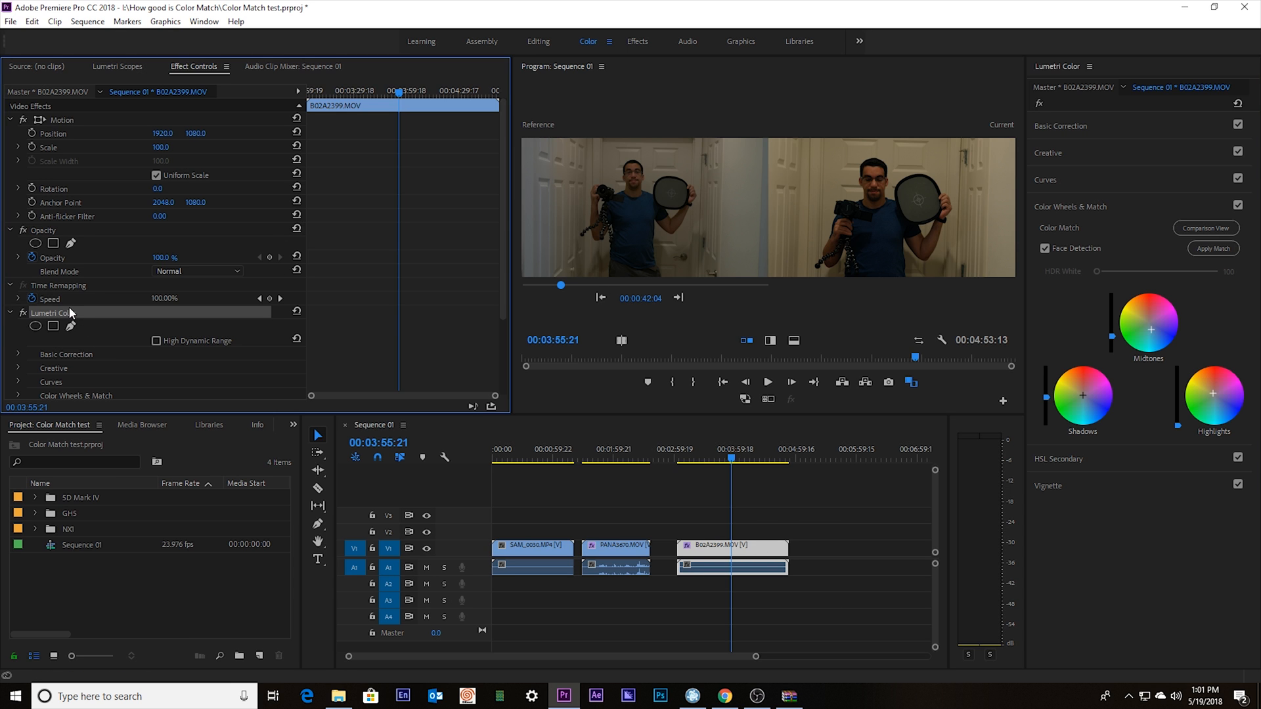
pyautogui.click(611, 450)
pyautogui.click(621, 544)
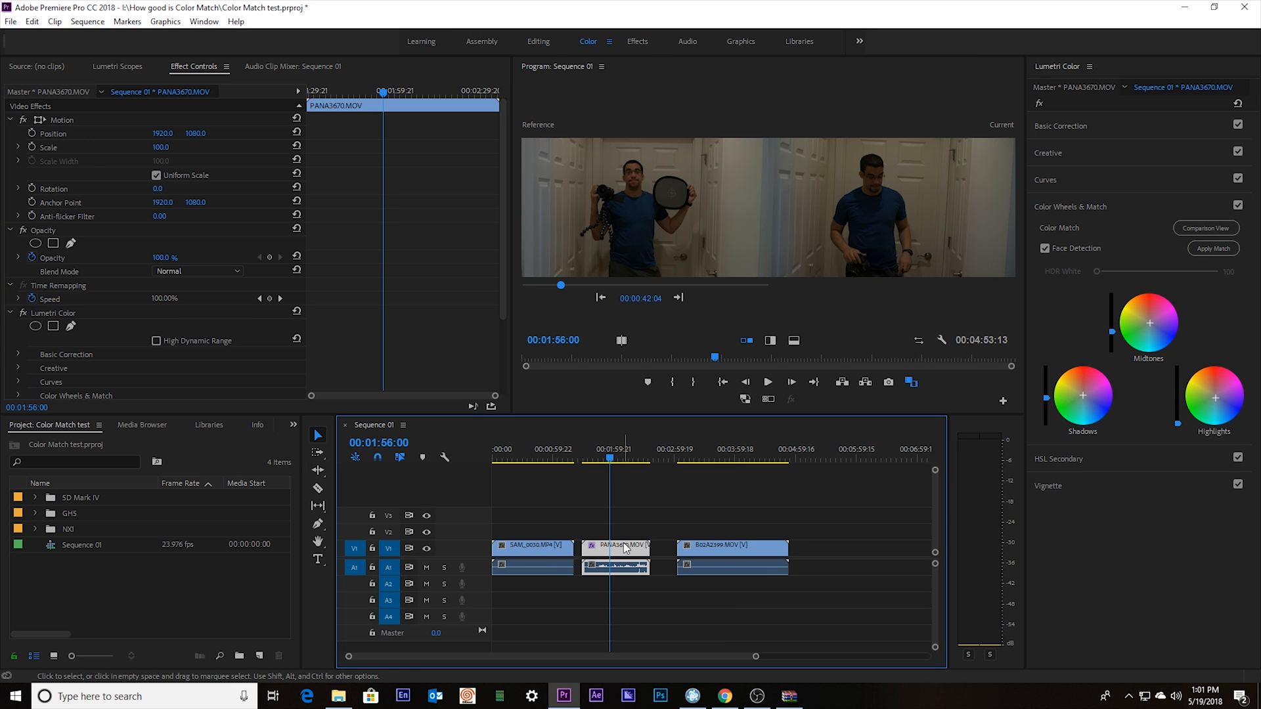
pyautogui.click(59, 315)
pyautogui.press('Delete')
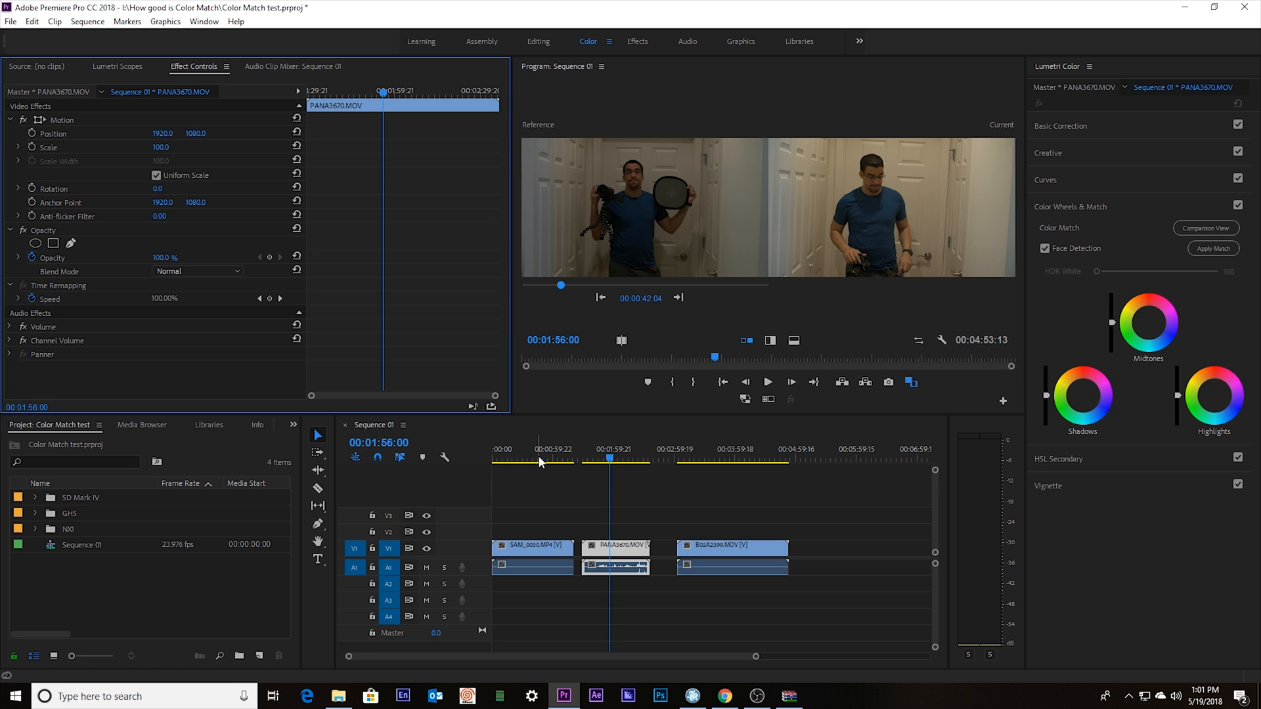
# Step: Set the comparison reference to the PANA3670.MOV gray-card frame at 00:01:54:08
pyautogui.click(620, 458)
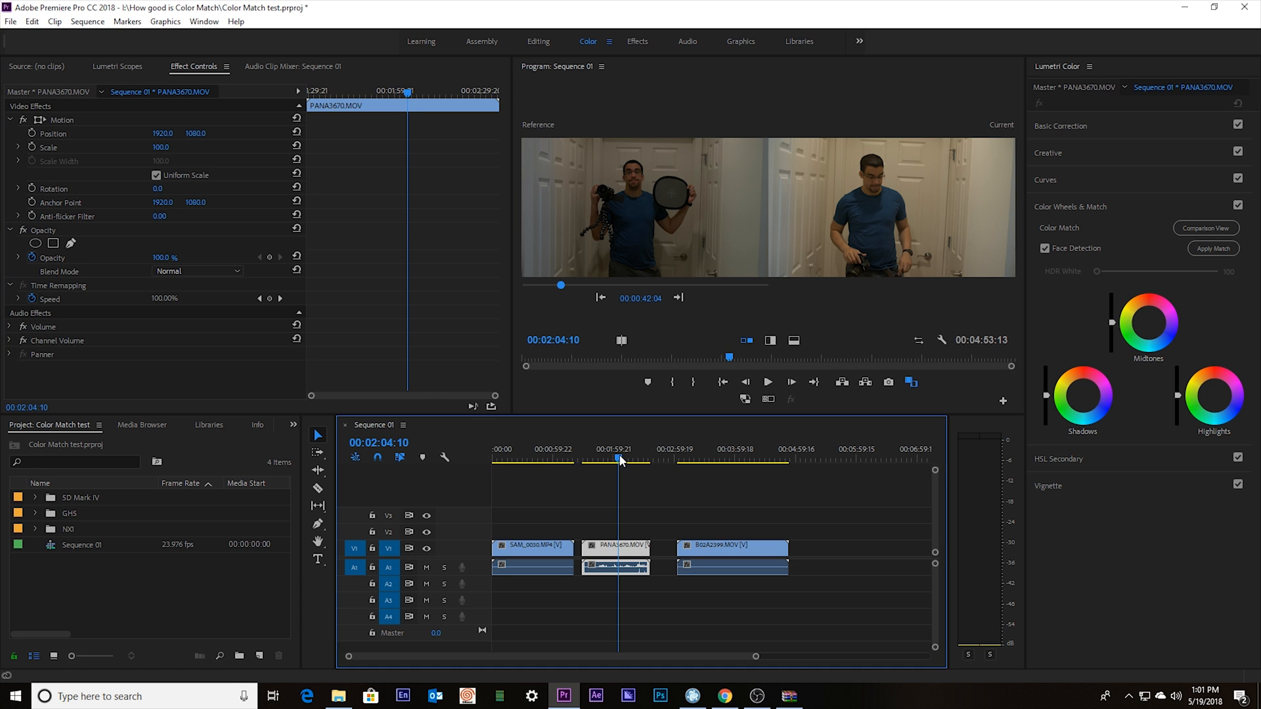
pyautogui.moveTo(620, 459); pyautogui.dragTo(599, 457)
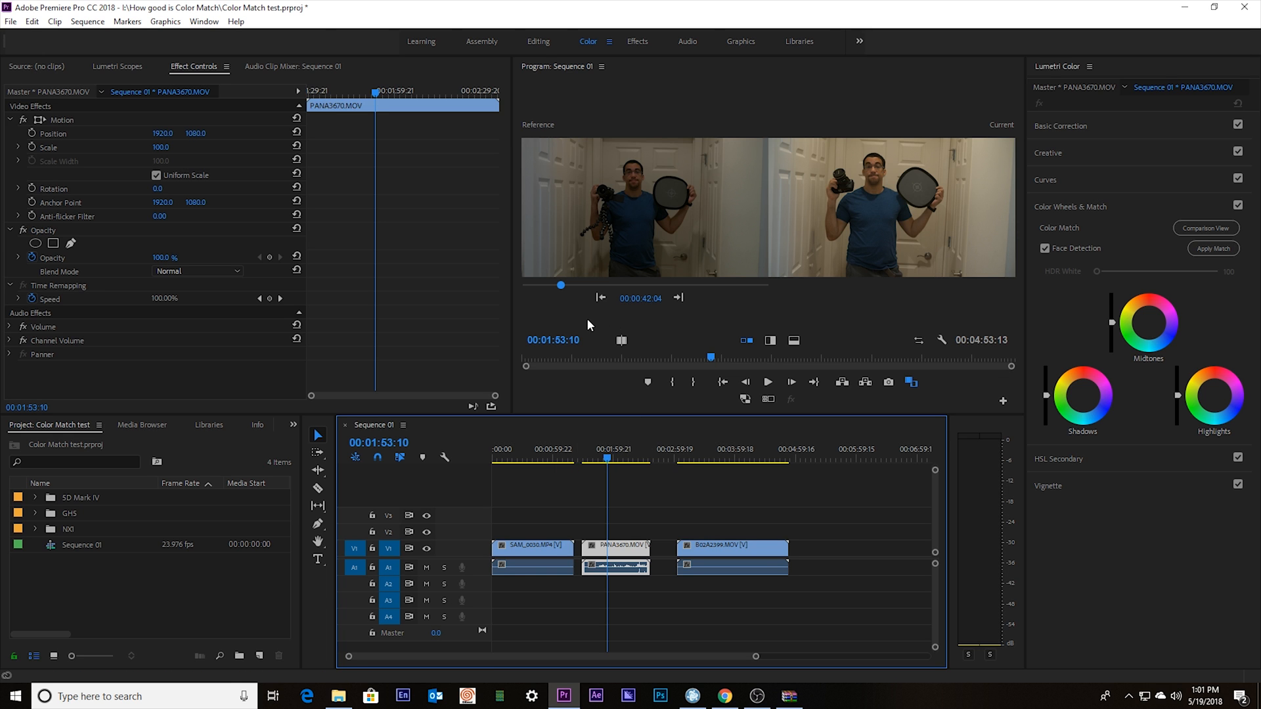
pyautogui.moveTo(586, 286); pyautogui.dragTo(616, 278)
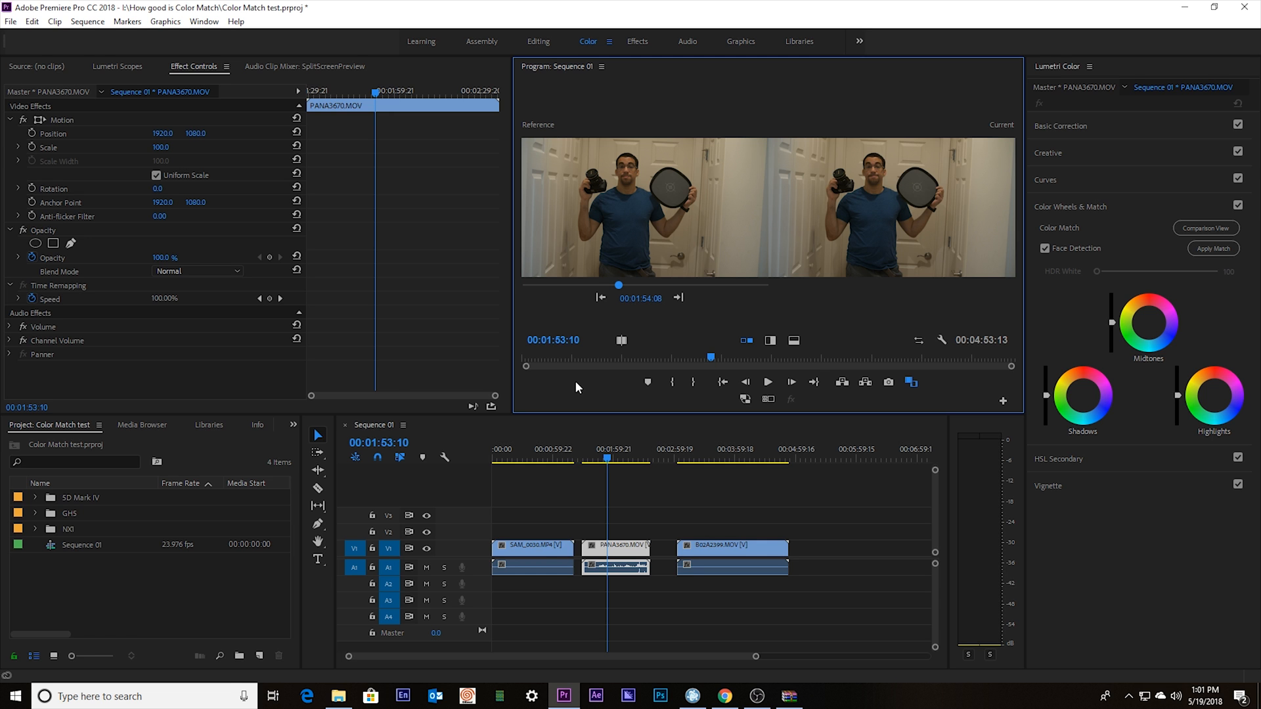
# Step: Apply Color Match to SAM_0030.MP4 at 00:00:39:13 and B02A2399.MOV at 00:03:22:20, using the PANA3670.MOV reference frame
pyautogui.click(533, 454)
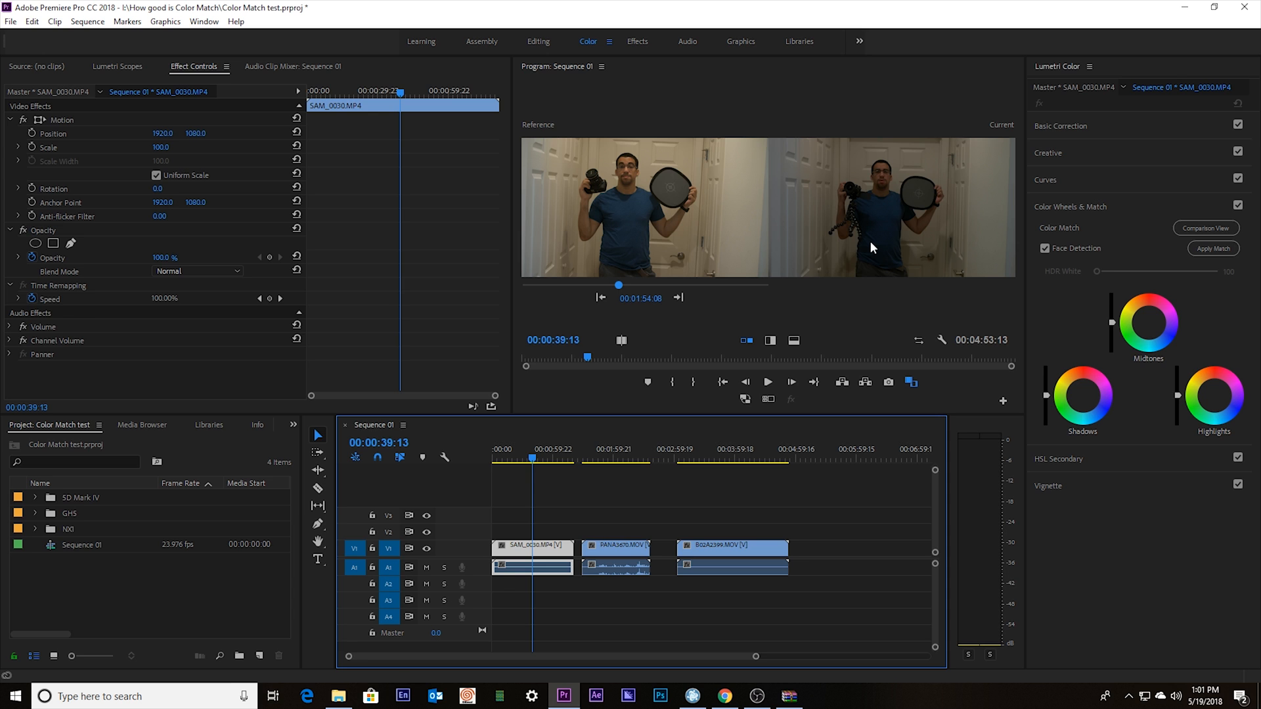
pyautogui.click(1197, 250)
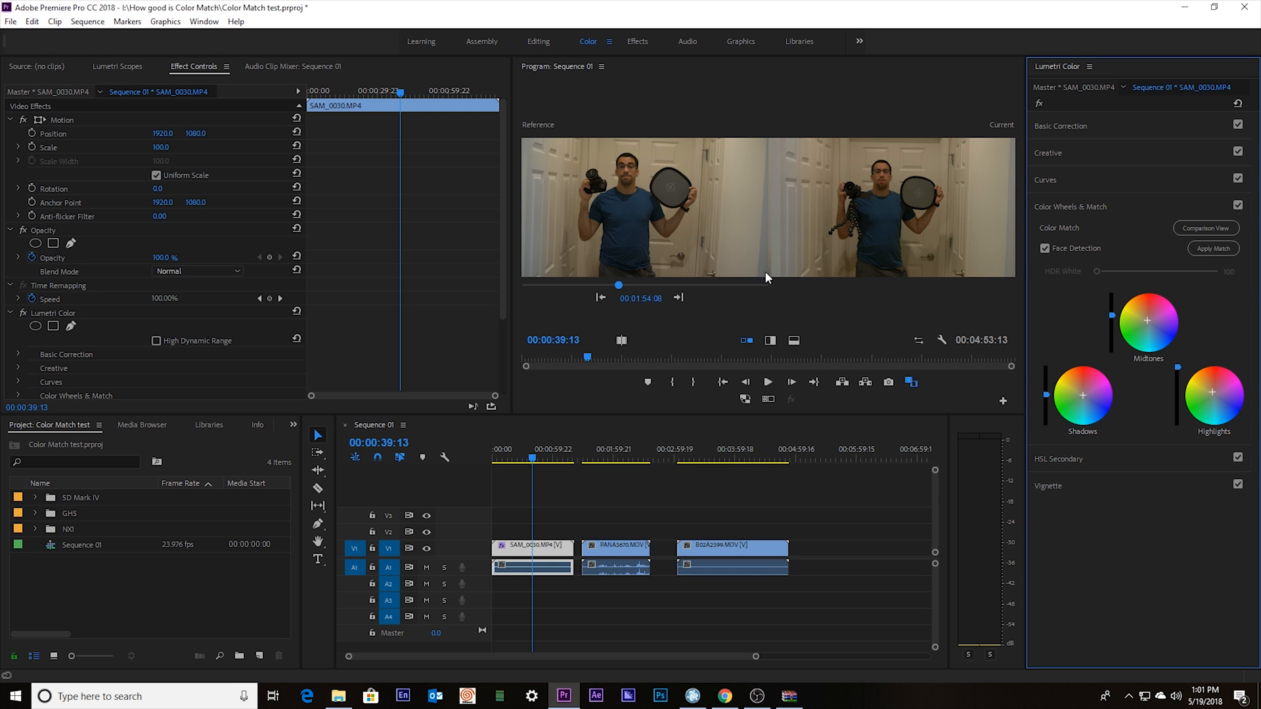
pyautogui.click(697, 452)
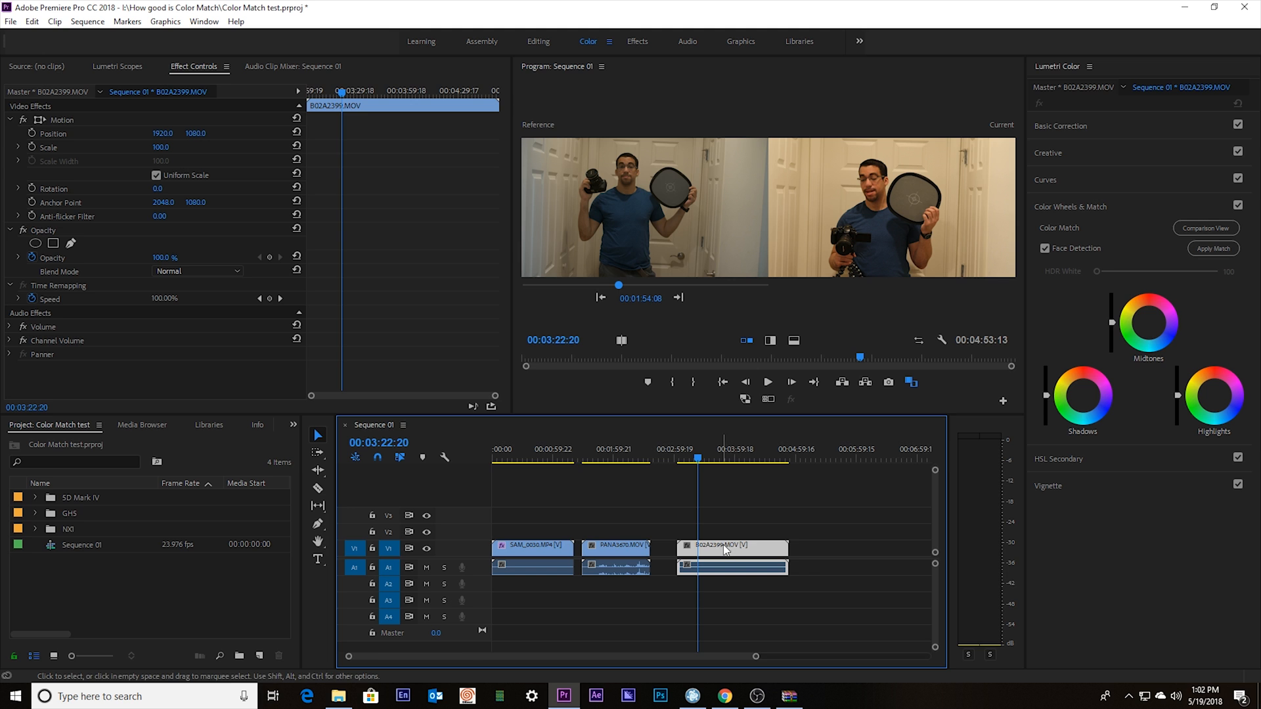
pyautogui.click(1203, 248)
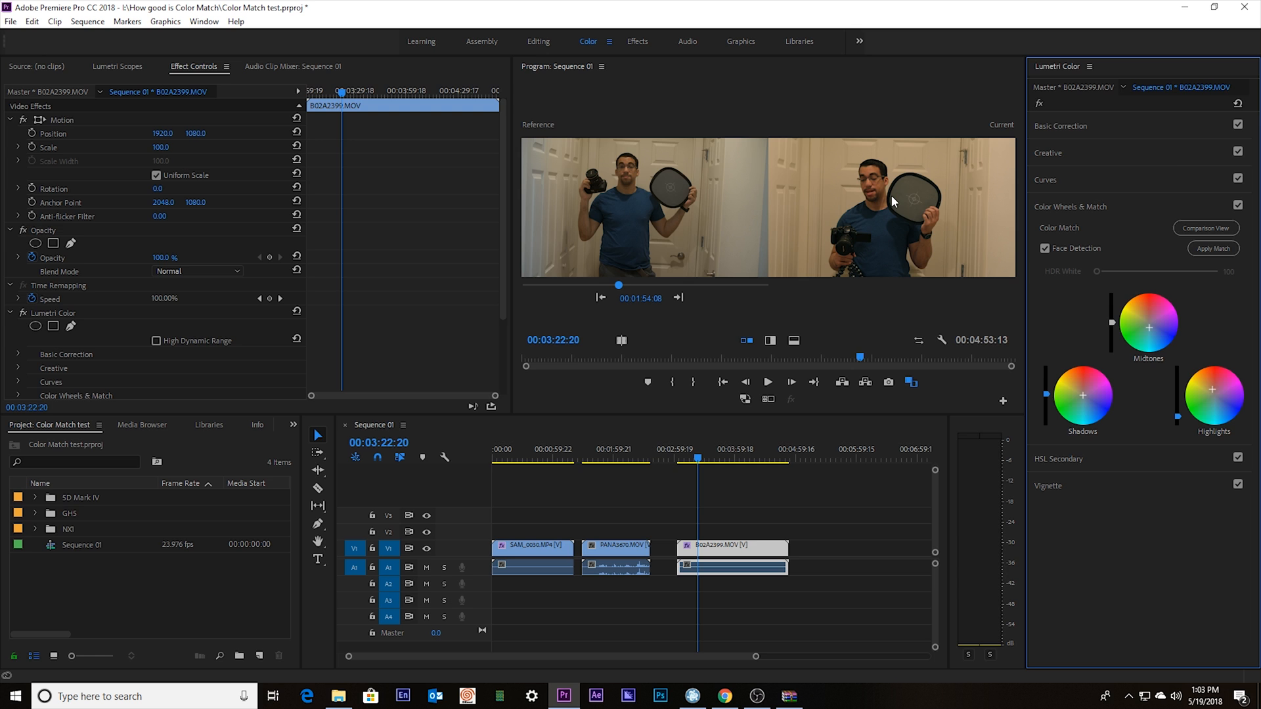
# Step: Reapply Color Match to B02A2399.MOV at 00:03:22:20 against the PANA3670.MOV reference frame
pyautogui.click(1212, 250)
pyautogui.click(765, 542)
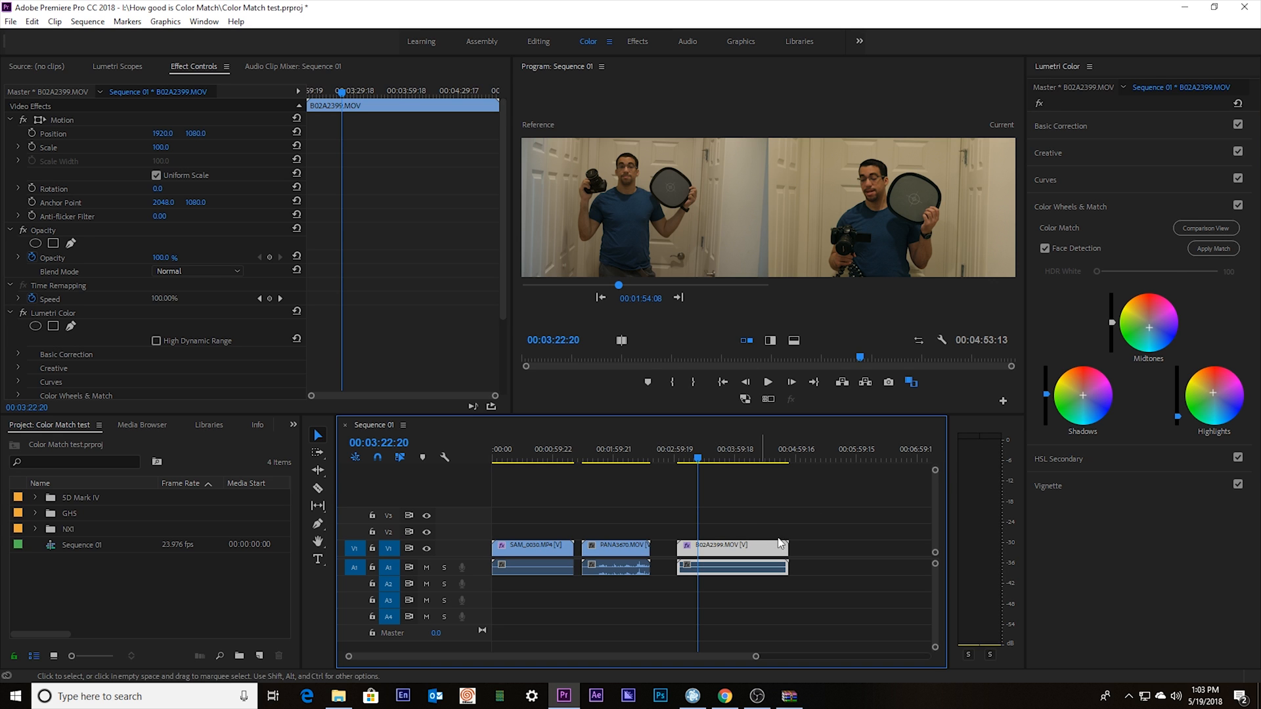
pyautogui.click(1212, 256)
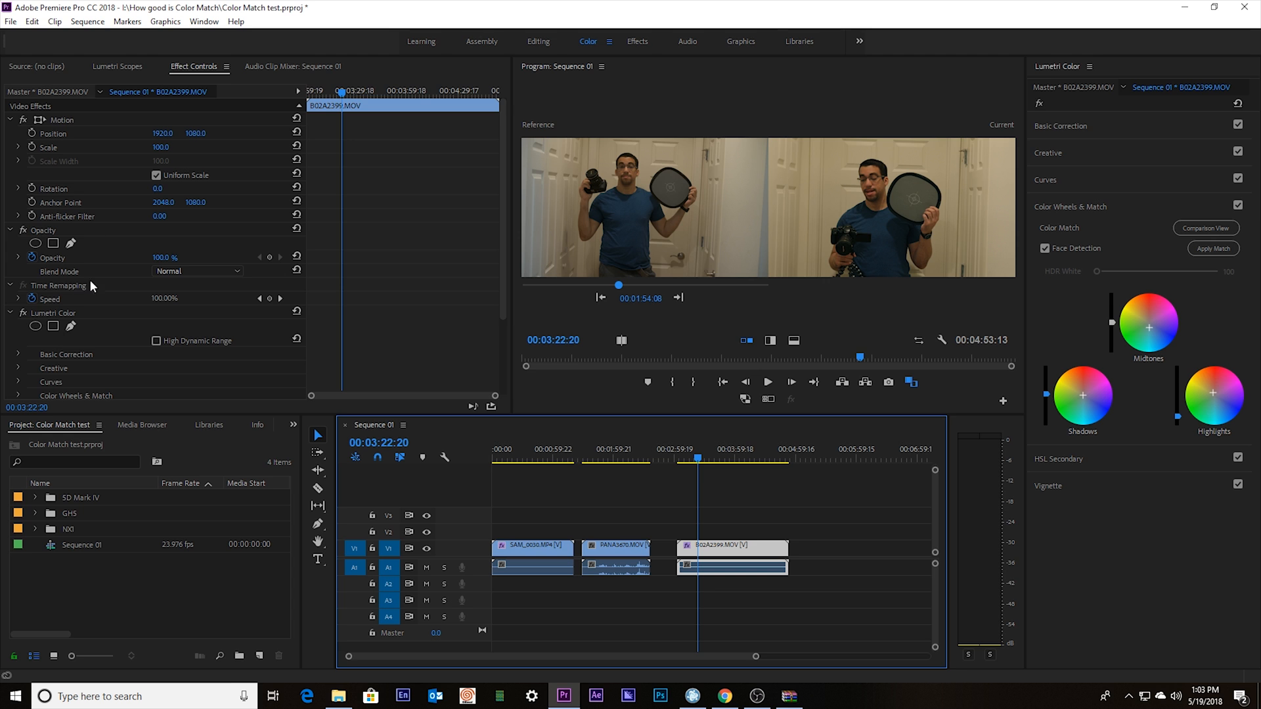
# Step: Delete the Lumetri Color effect from both B02A2399.MOV and SAM_0030.MP4
pyautogui.click(49, 313)
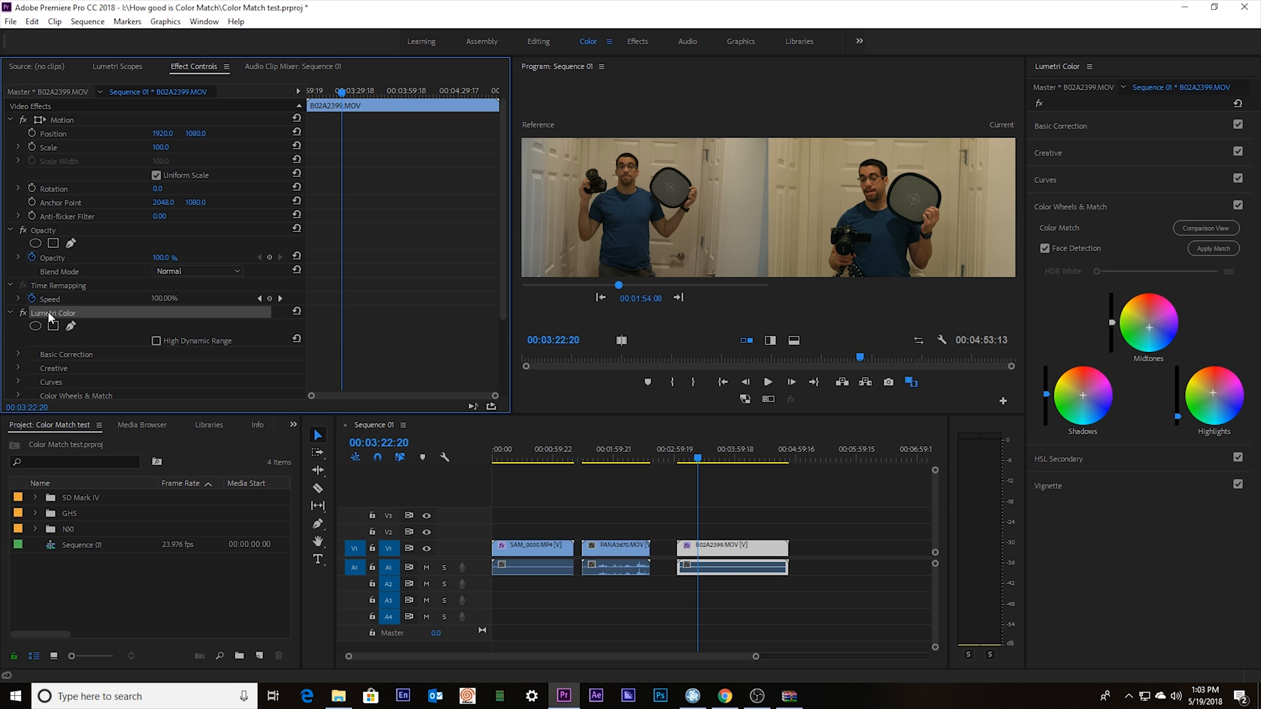
pyautogui.press('Delete')
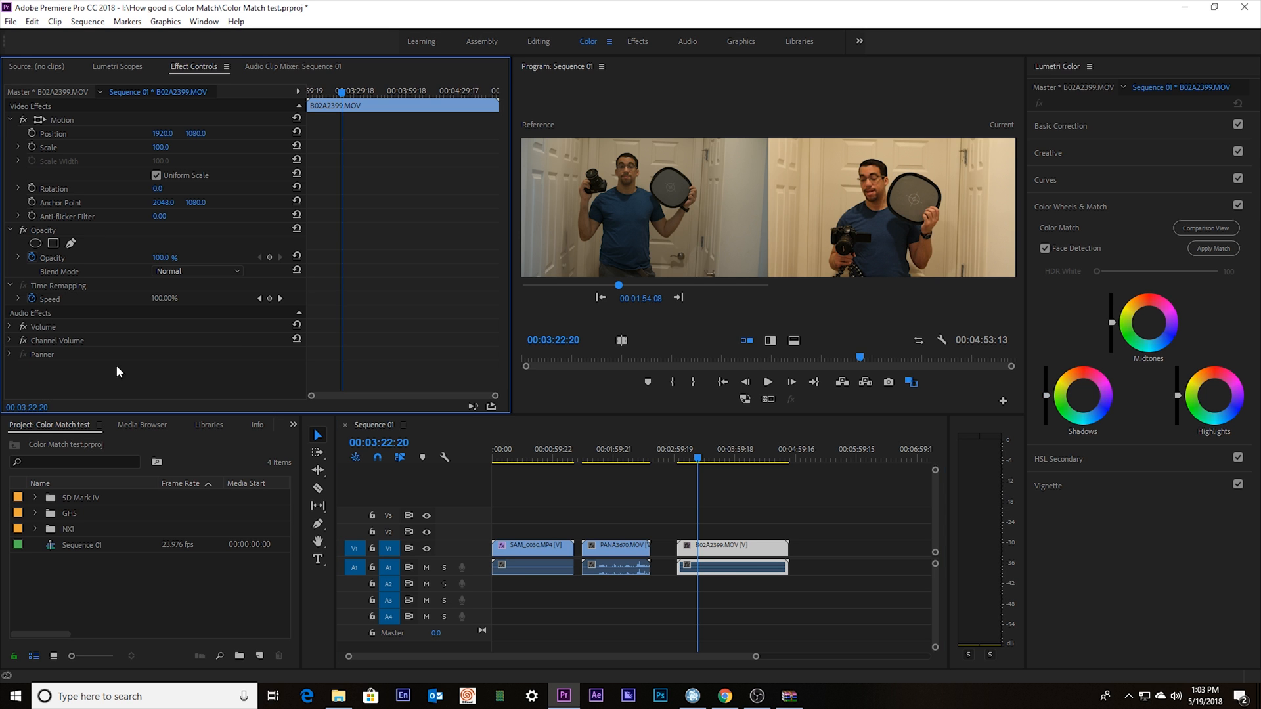
pyautogui.click(591, 459)
pyautogui.click(525, 458)
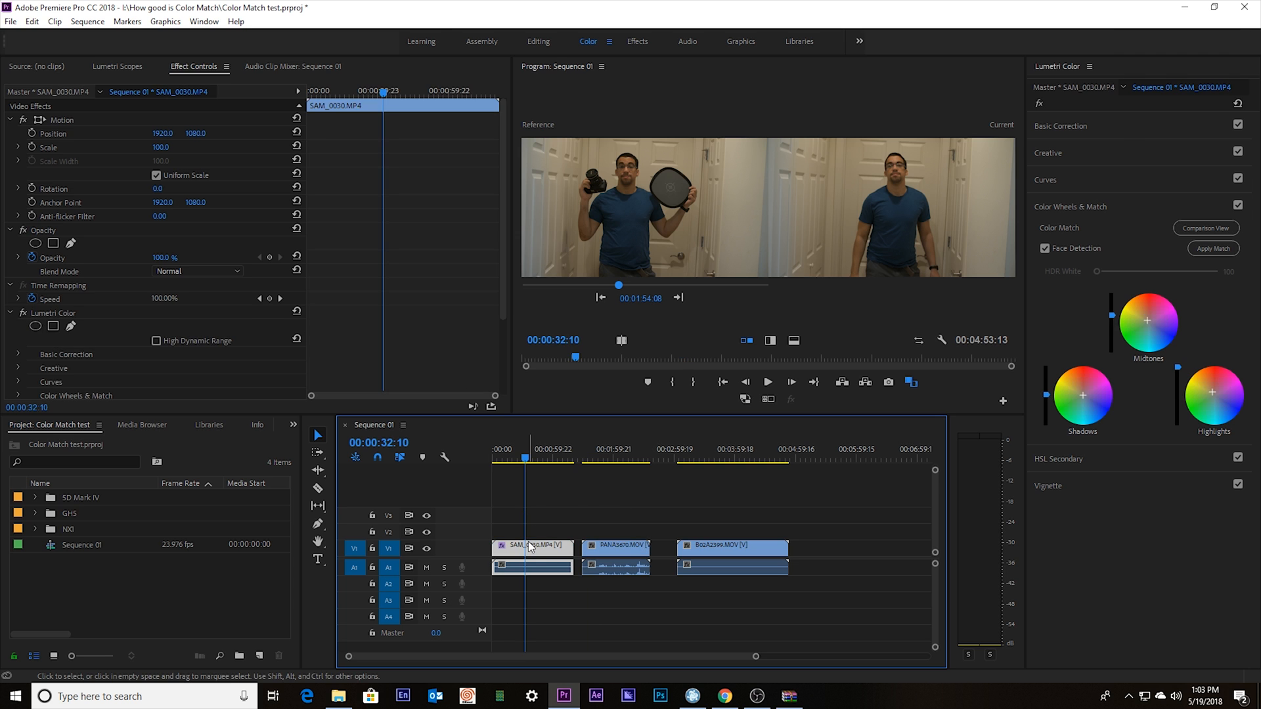
pyautogui.click(56, 323)
pyautogui.press('Delete')
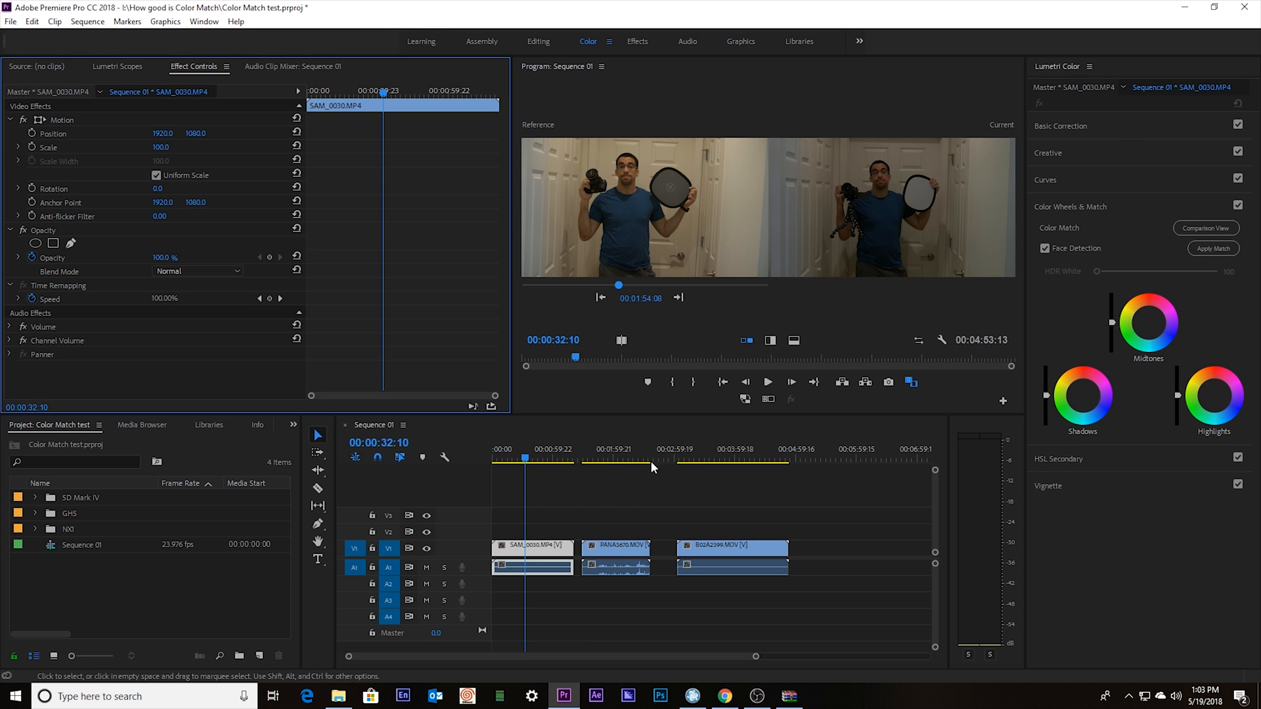
# Step: Set the comparison reference to the B02A2399.MOV gray-card frame at 00:03:48:16
pyautogui.click(707, 461)
pyautogui.moveTo(706, 461); pyautogui.dragTo(723, 462)
pyautogui.click(711, 285)
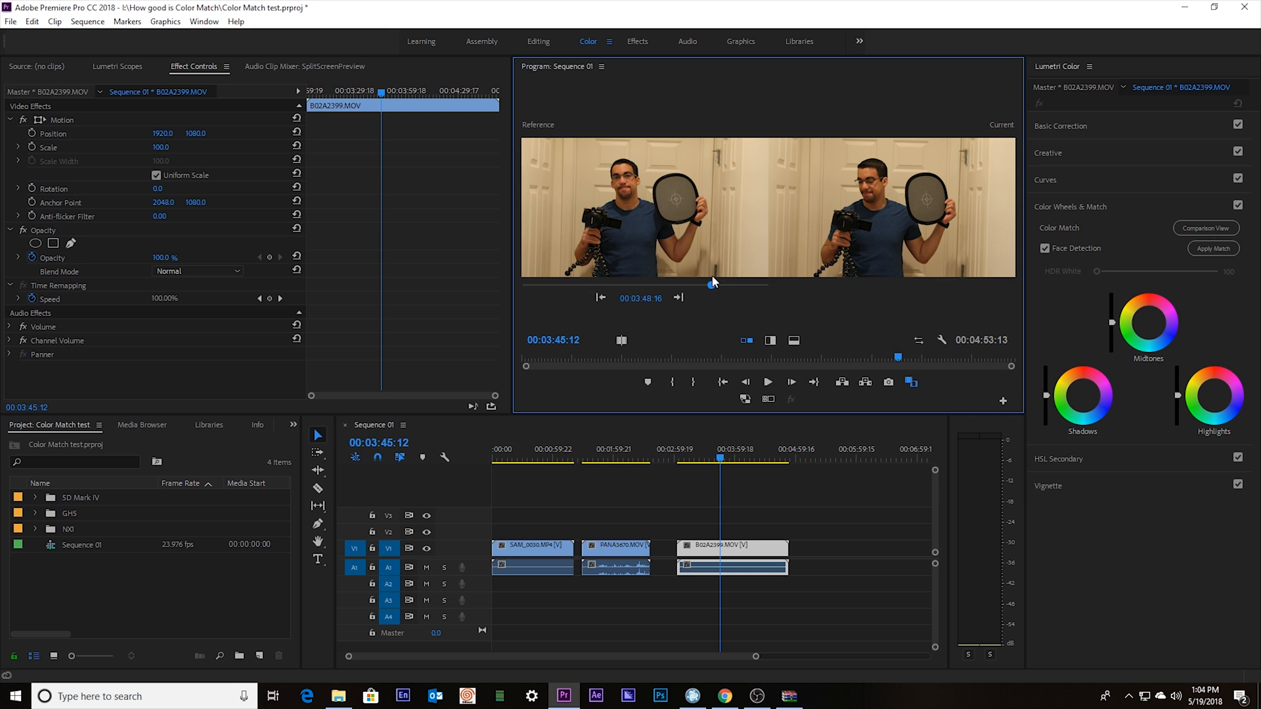
# Step: Apply Color Match to SAM_0030.MP4 at its gray-card frame 00:00:38:06 and raise the clip's exposure to 1.1
pyautogui.click(533, 460)
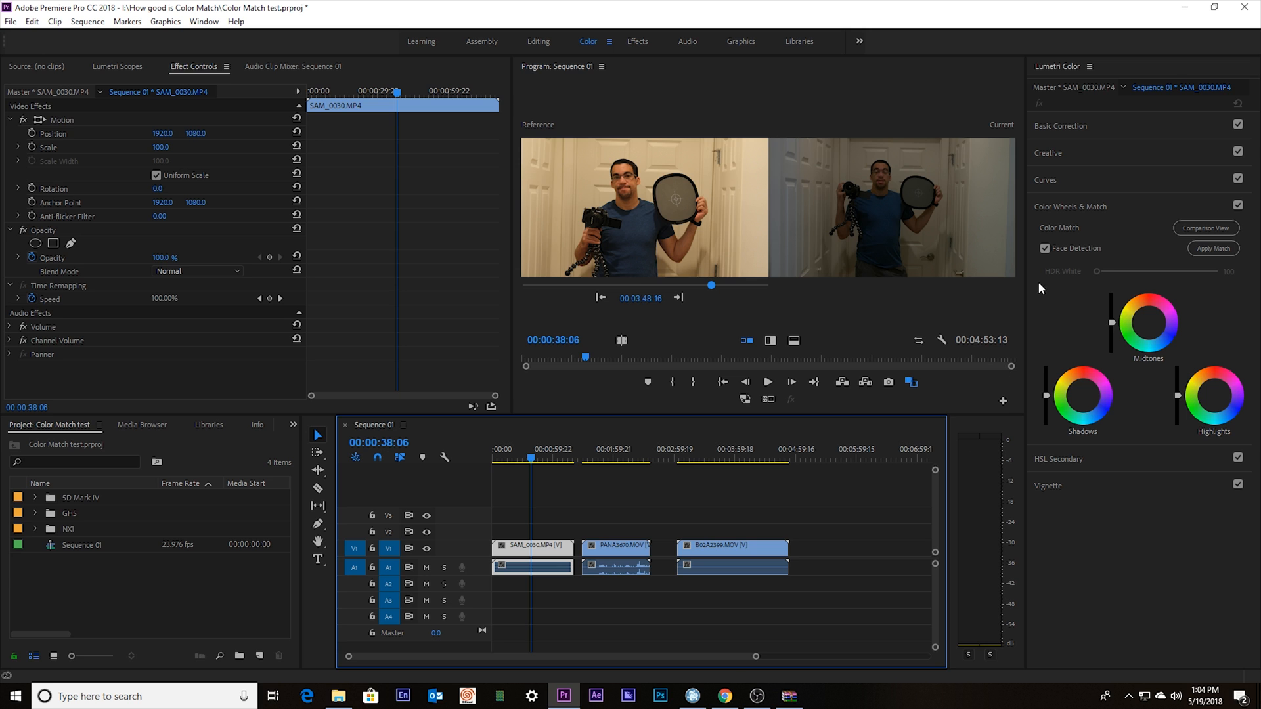
pyautogui.click(1207, 249)
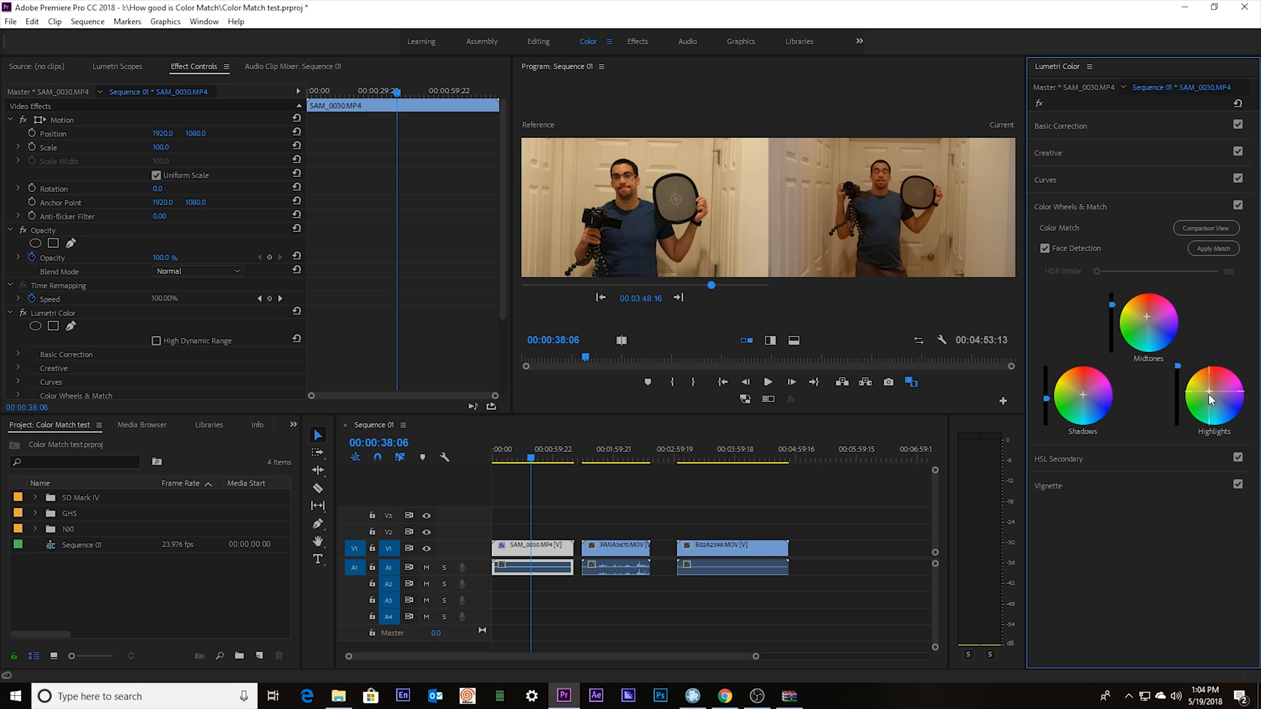
pyautogui.click(1076, 127)
pyautogui.moveTo(1161, 273); pyautogui.dragTo(1171, 275)
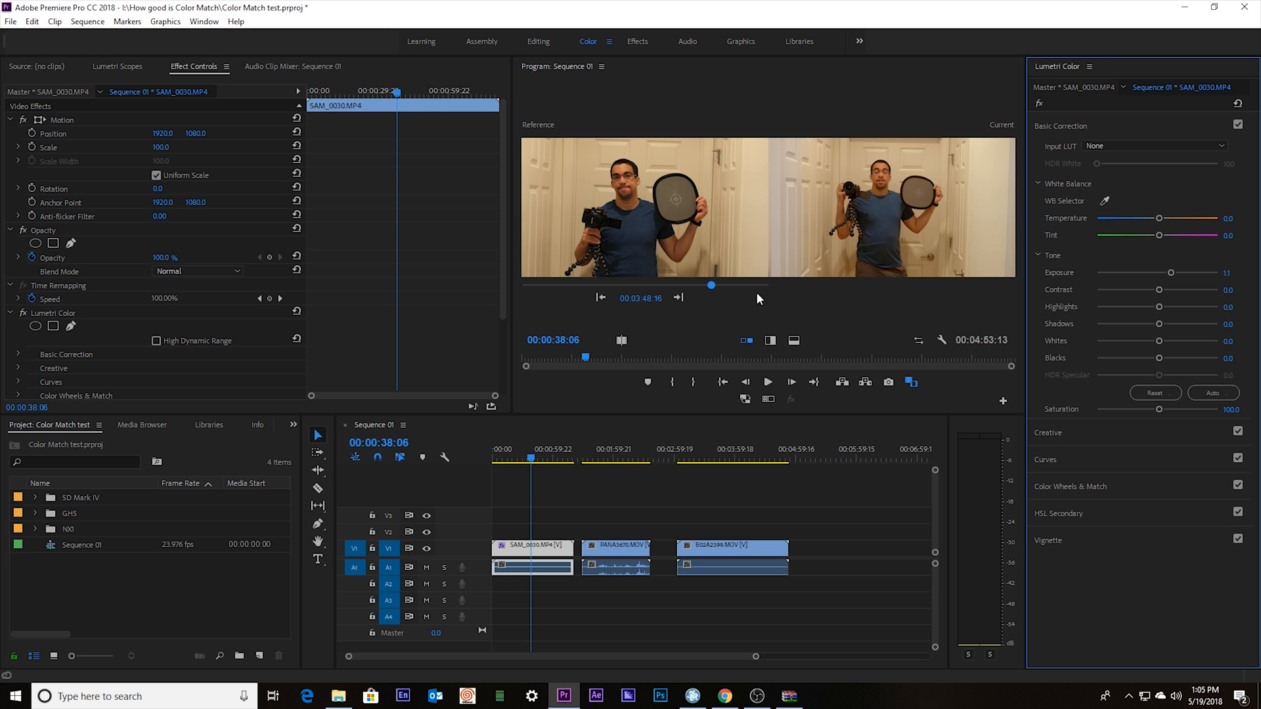
# Step: Apply Color Match to PANA3670.MOV at 00:01:57:07, set its exposure to 0.6, and compare the three clips with the reference
pyautogui.click(612, 453)
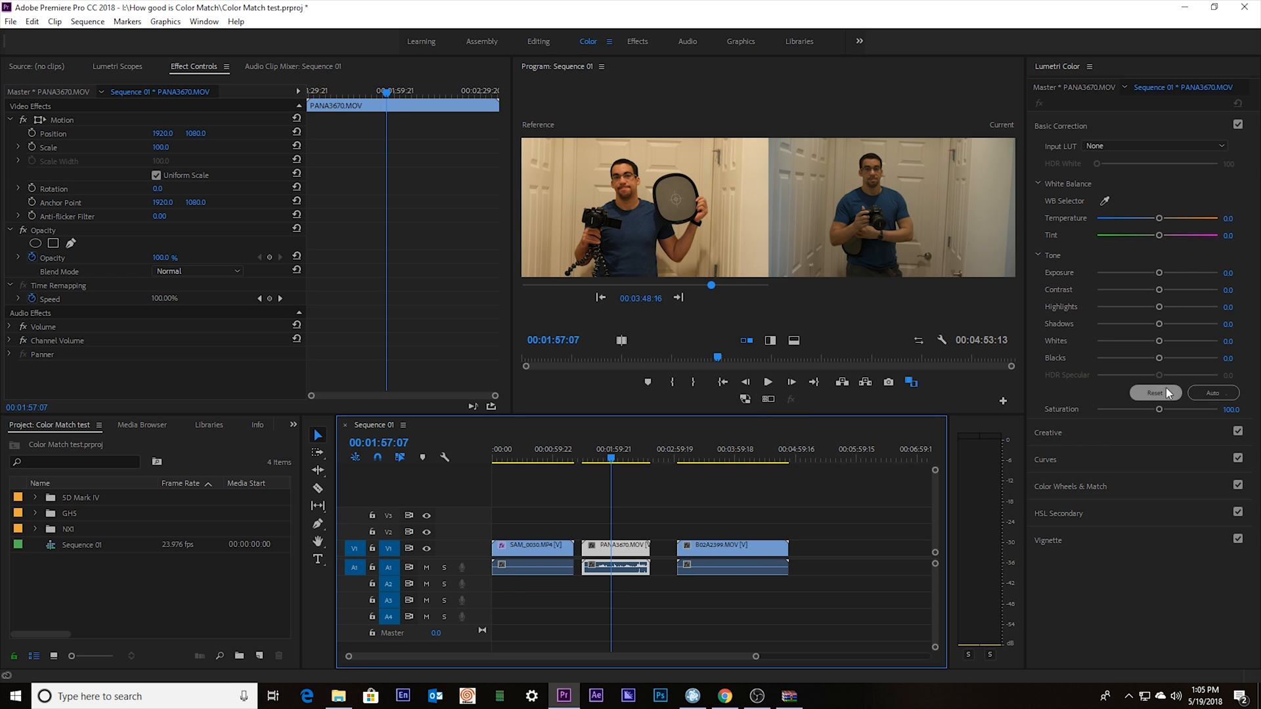
pyautogui.click(1072, 486)
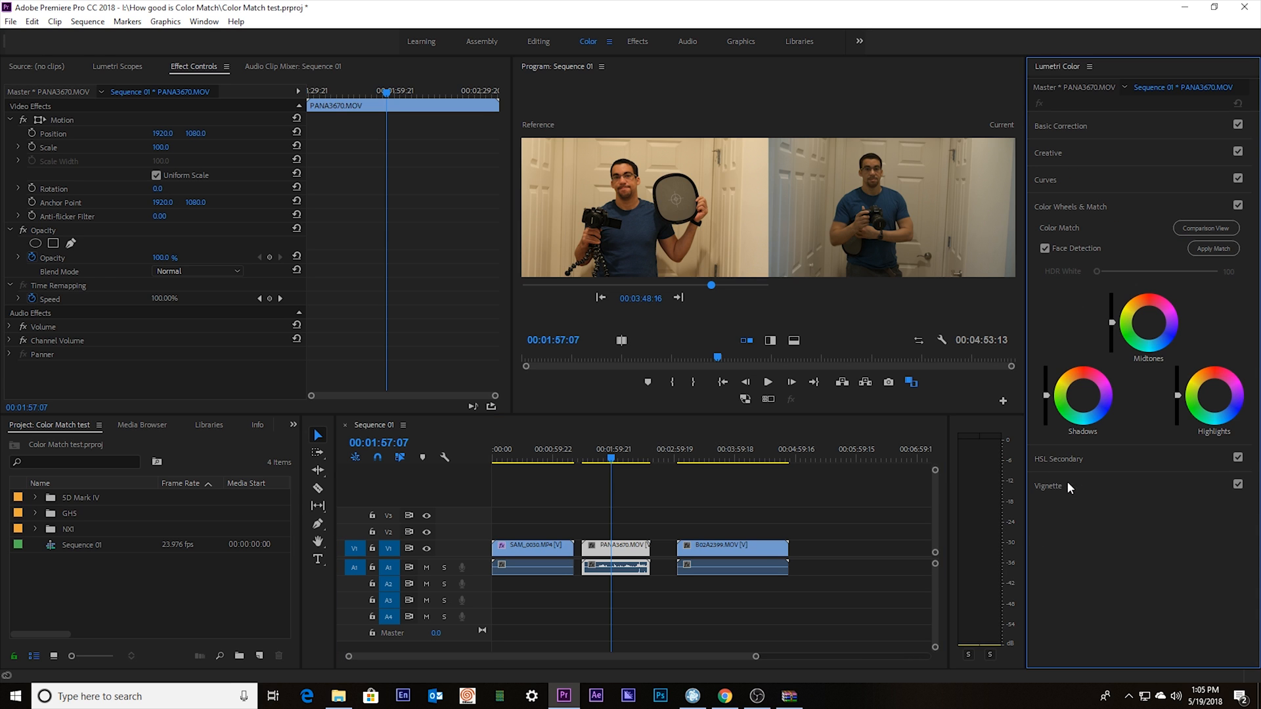
pyautogui.click(1199, 248)
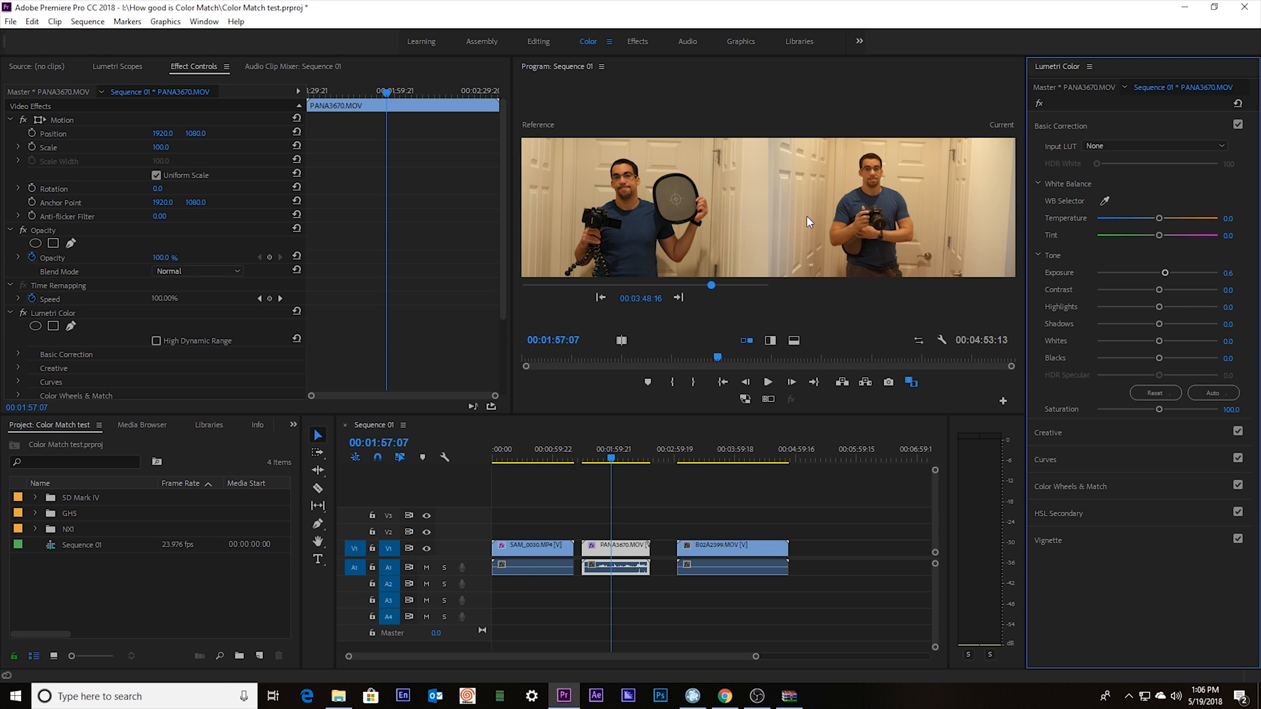
pyautogui.click(552, 458)
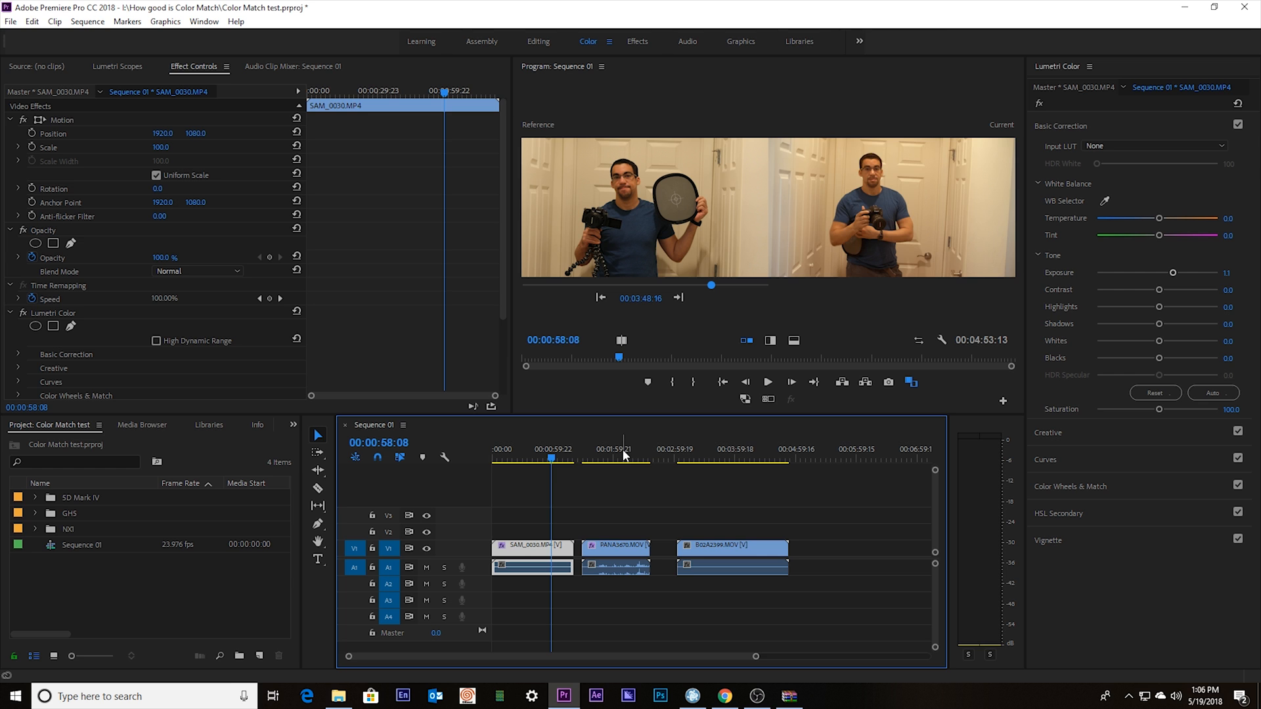
pyautogui.click(699, 459)
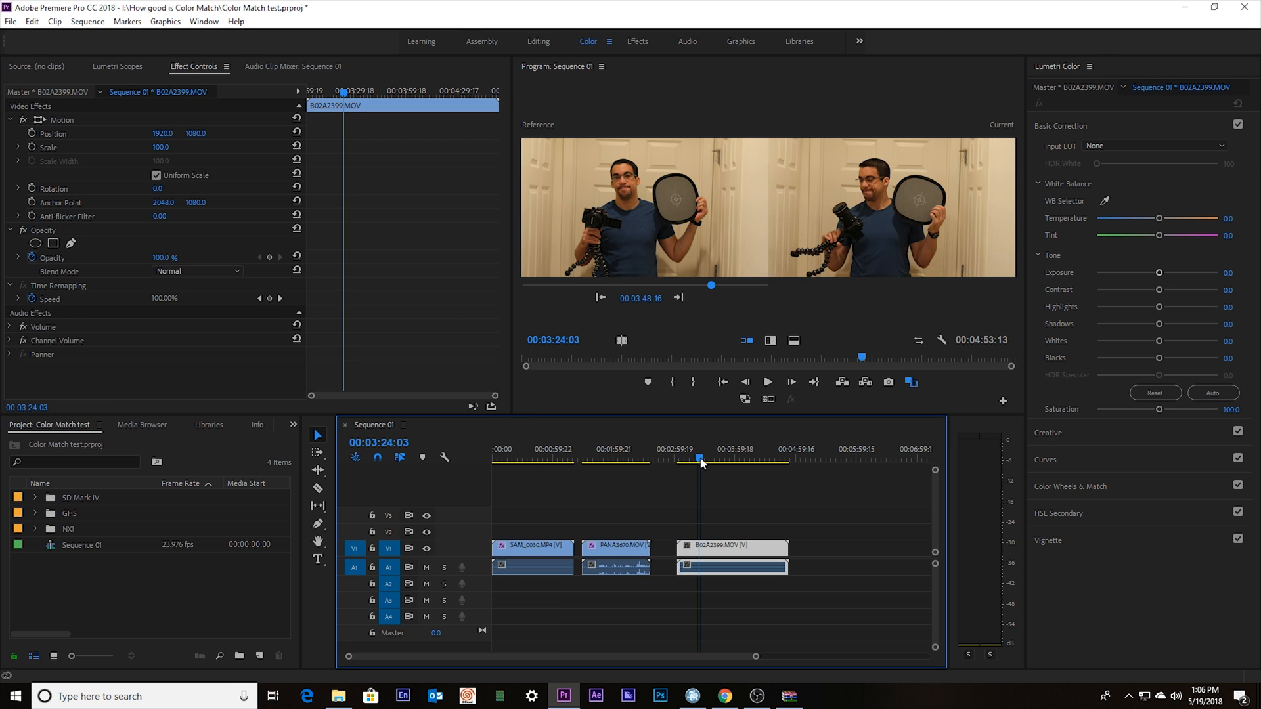